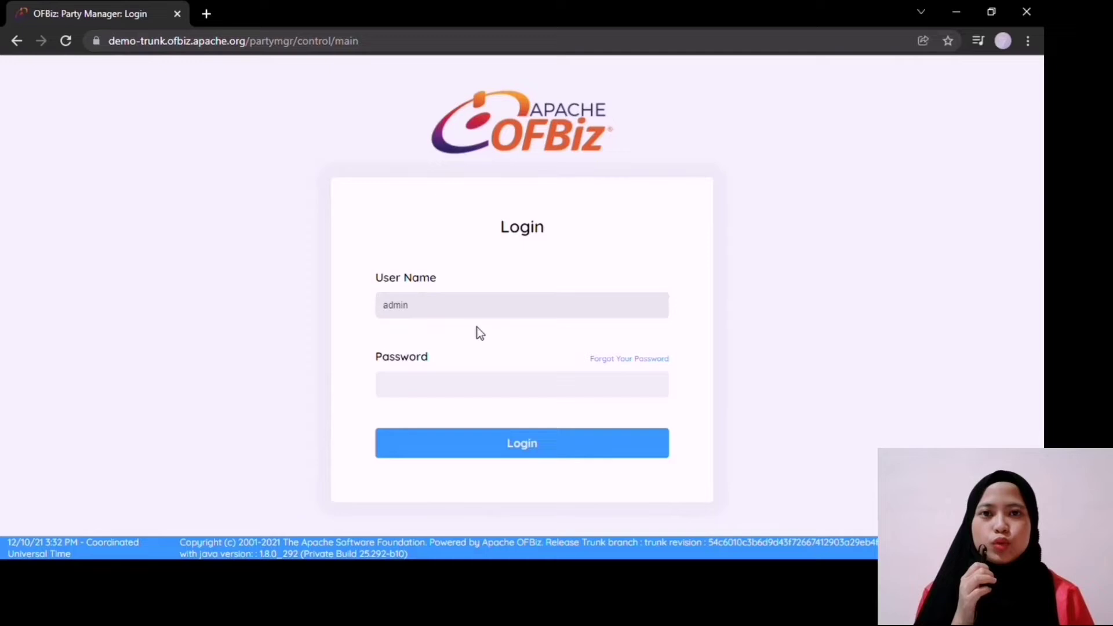
Step: Log in to Party Manager with the admin password and bring up the Find Party form
{"action": "left_click", "coordinate": [484, 392]}
{"action": "type", "text": "ofbiz"}
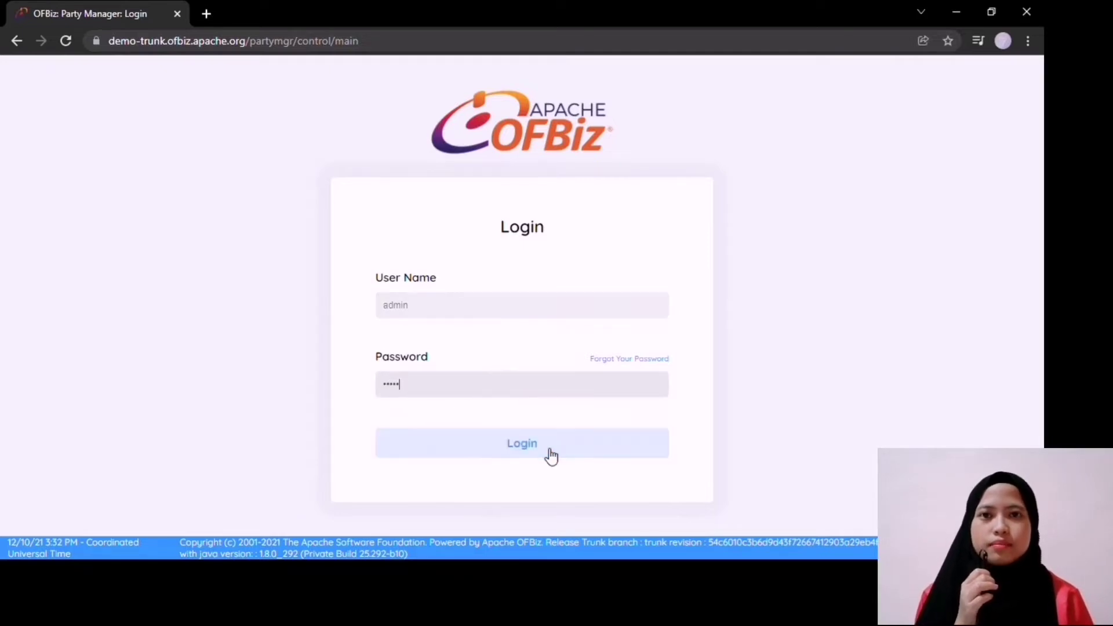
{"action": "left_click", "coordinate": [547, 455]}
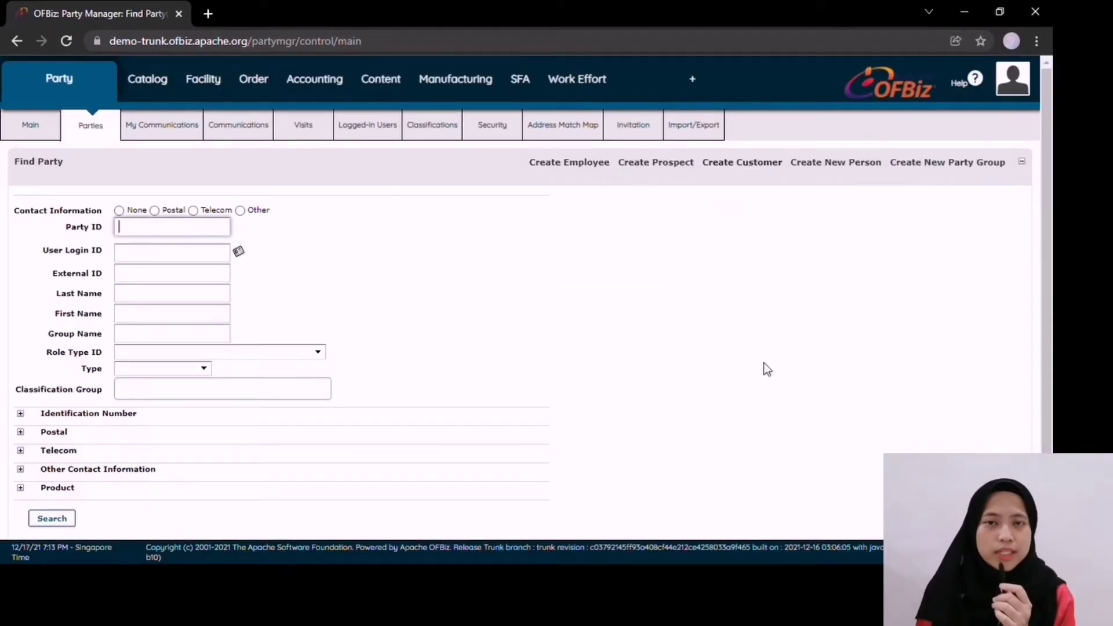
{"action": "left_click", "coordinate": [32, 124]}
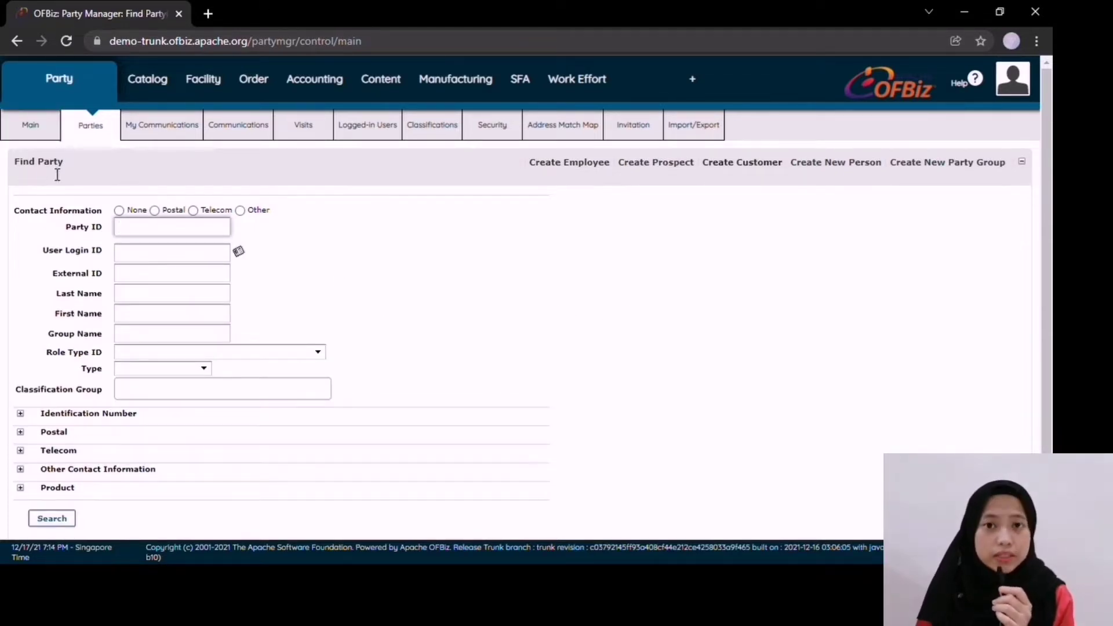
{"action": "scroll", "coordinate": [186, 265], "scroll_direction": "down", "scroll_amount": 2}
Step: Search all parties with no filters, browse the 169 results, and go to Create Employee
{"action": "left_click", "coordinate": [73, 436]}
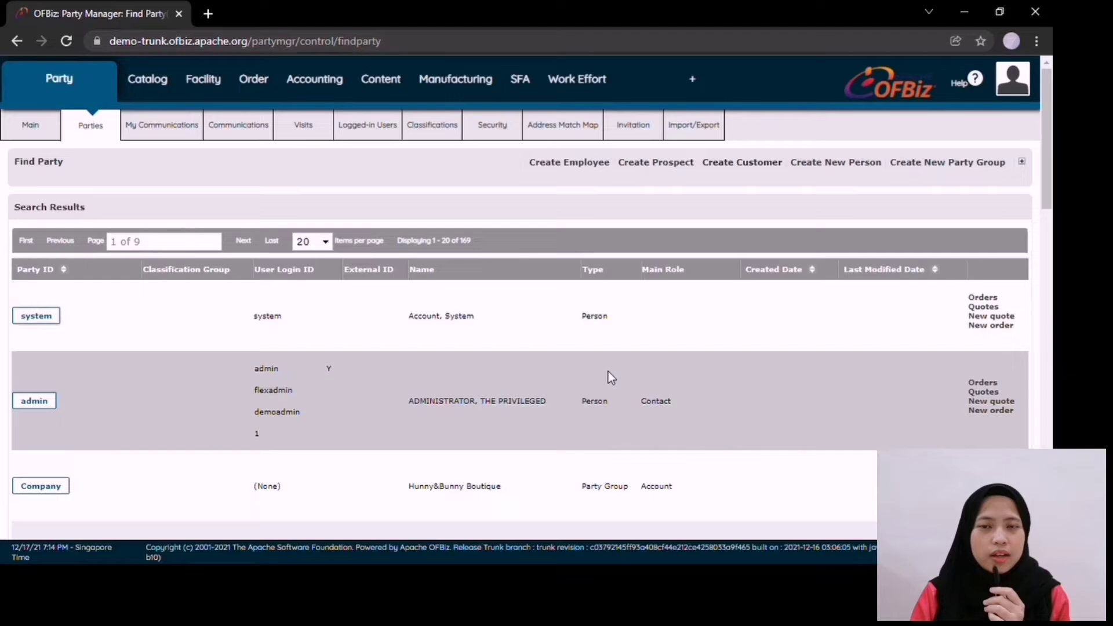
{"action": "scroll", "coordinate": [607, 371], "scroll_direction": "down", "scroll_amount": 1}
{"action": "scroll", "coordinate": [608, 371], "scroll_direction": "down", "scroll_amount": 12}
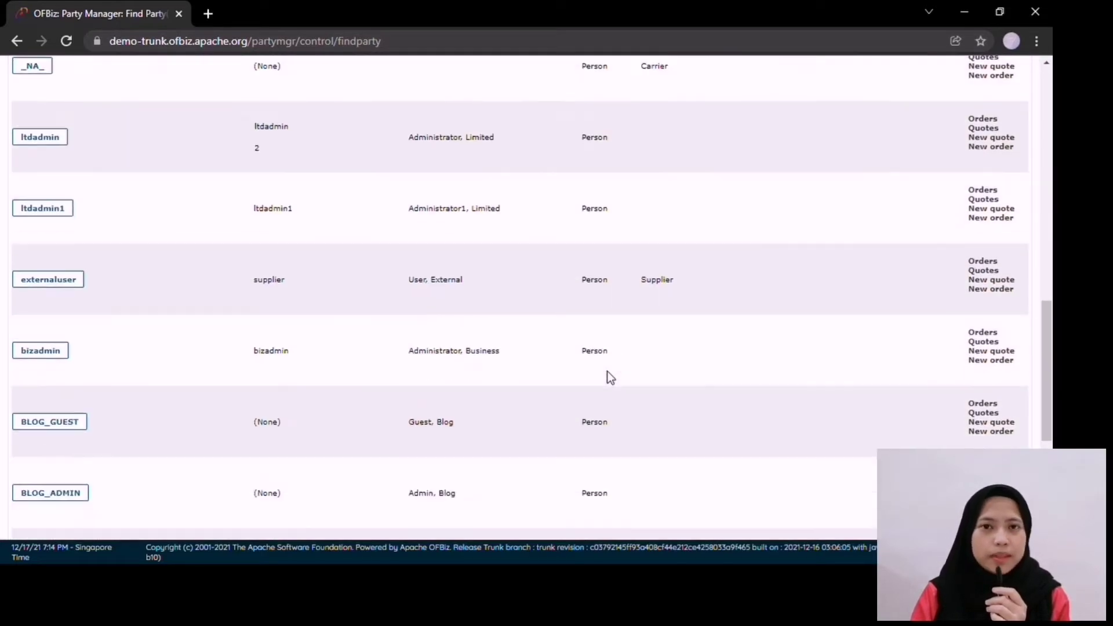
{"action": "scroll", "coordinate": [607, 374], "scroll_direction": "up", "scroll_amount": 13}
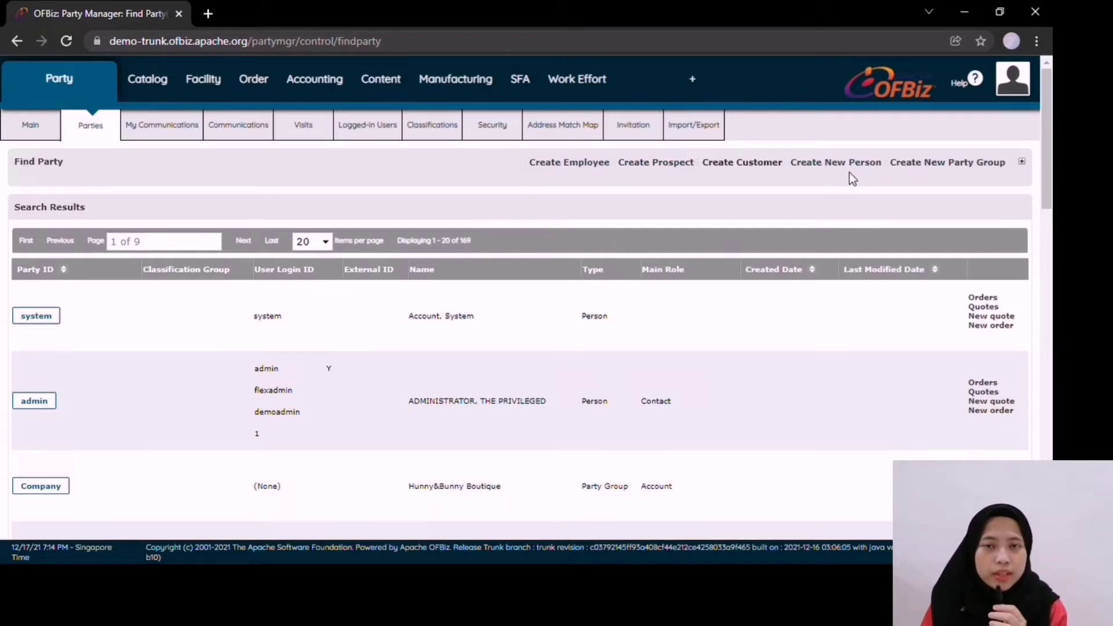
{"action": "left_click", "coordinate": [578, 164]}
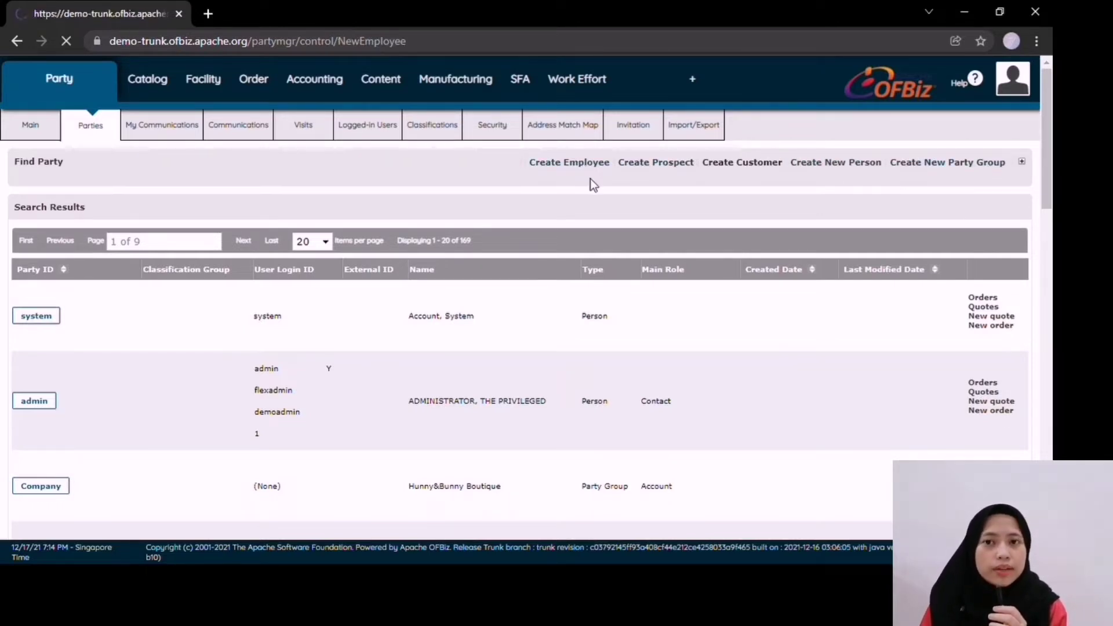
{"action": "scroll", "coordinate": [429, 249], "scroll_direction": "down", "scroll_amount": 10}
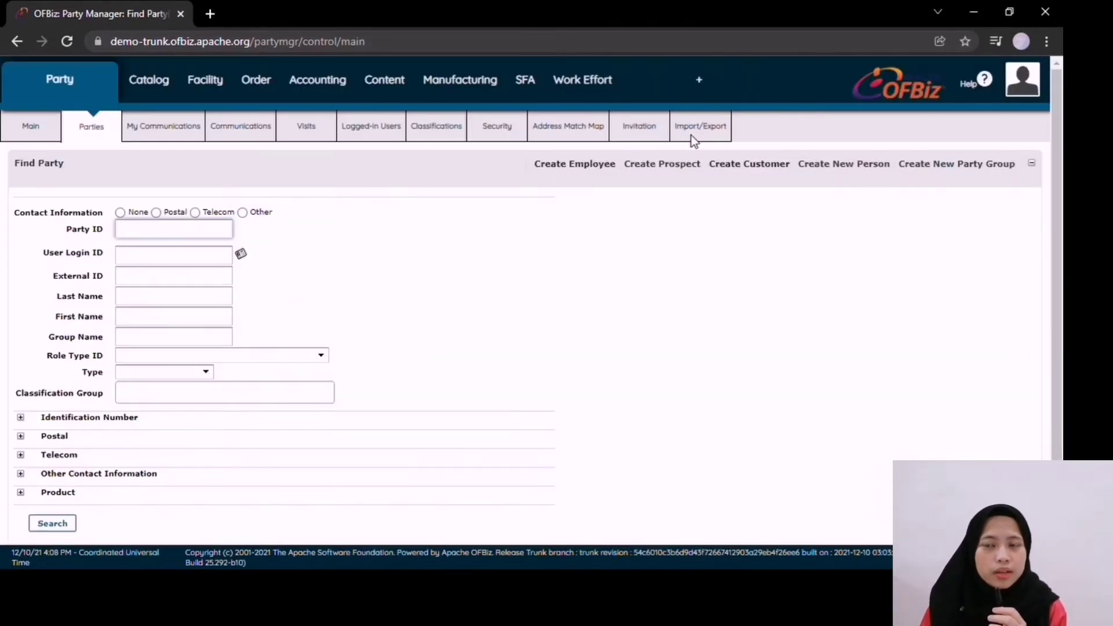
Step: Start a new employee with ID EP01, title Employee, and the employee's first, middle and last names
{"action": "left_click", "coordinate": [593, 166]}
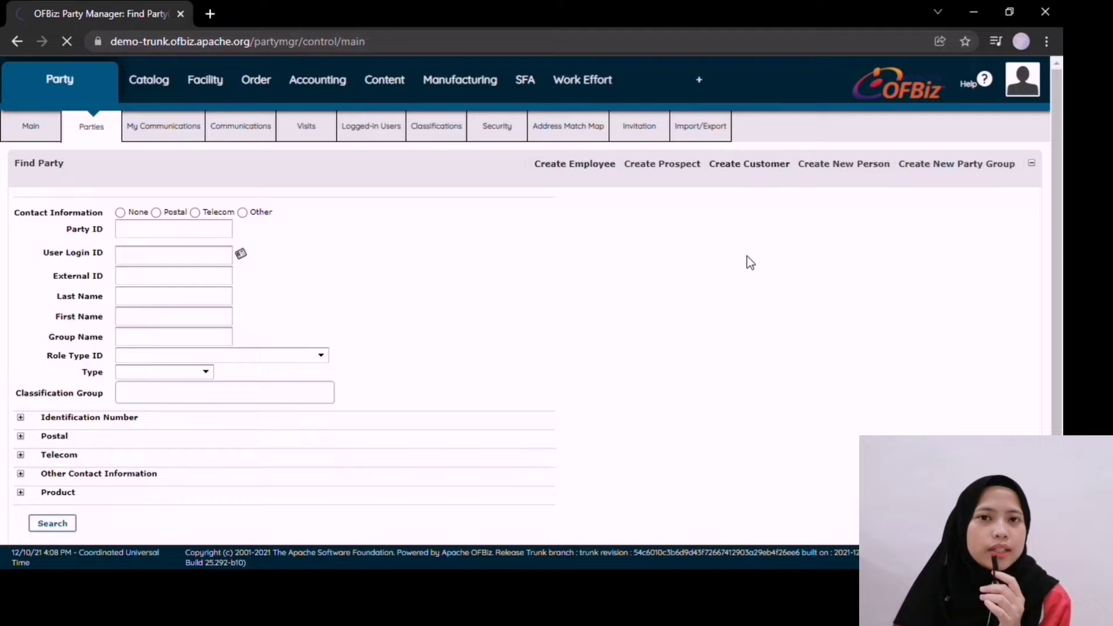
{"action": "type", "text": "EP01"}
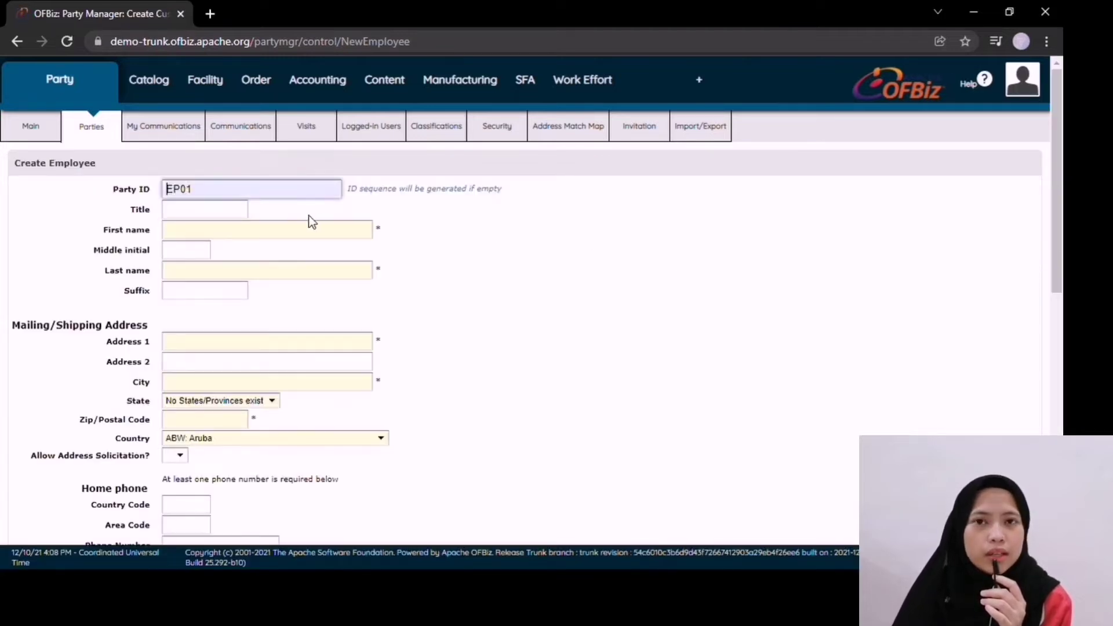
{"action": "left_click", "coordinate": [229, 208]}
{"action": "type", "text": "Employee"}
{"action": "left_click", "coordinate": [248, 229]}
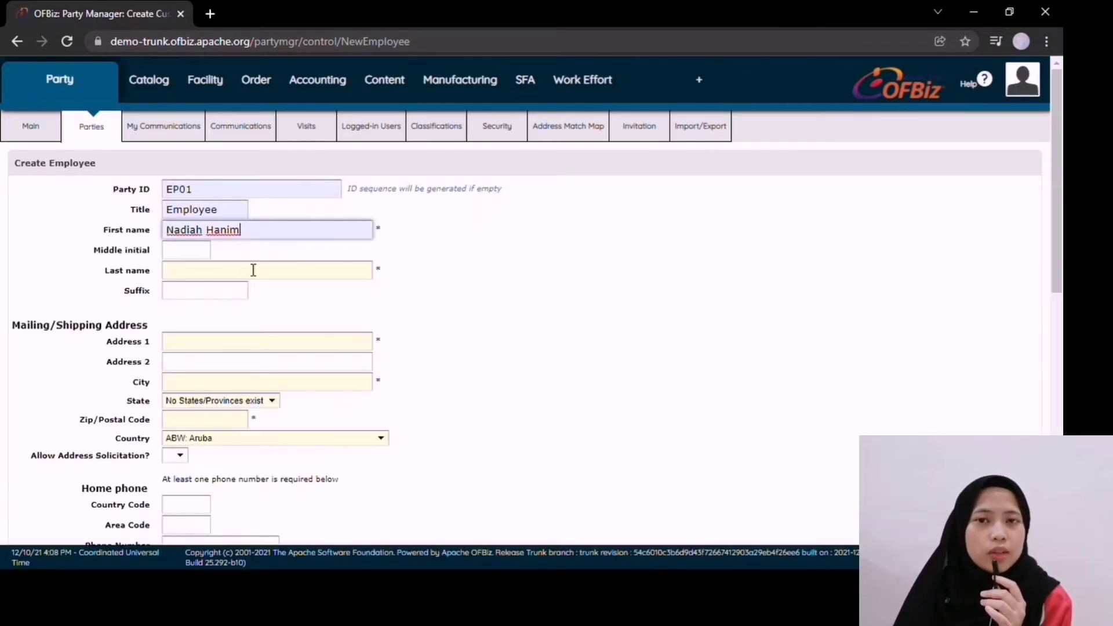
{"action": "key", "text": "Tab"}
{"action": "key", "text": "Tab"}
Step: Enter the employee's street address, city and postal code, with country Malaysia and state Perak
{"action": "scroll", "coordinate": [325, 305], "scroll_direction": "down", "scroll_amount": 1}
{"action": "left_click", "coordinate": [273, 264]}
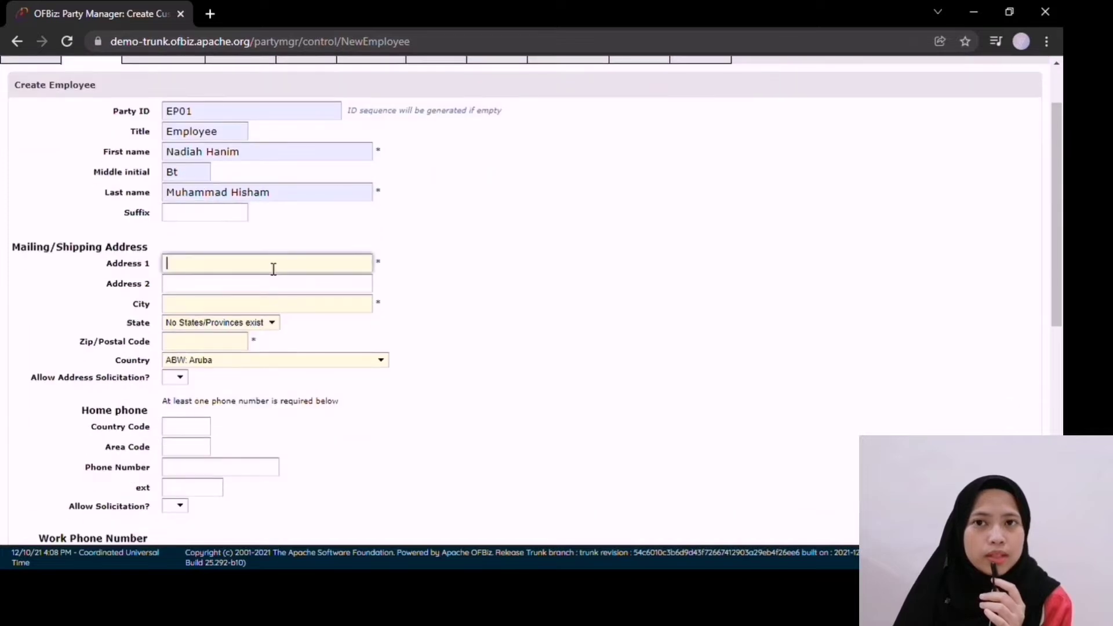
{"action": "key", "text": "Tab"}
{"action": "key", "text": "Tab"}
{"action": "key", "text": "Tab"}
{"action": "key", "text": "Tab"}
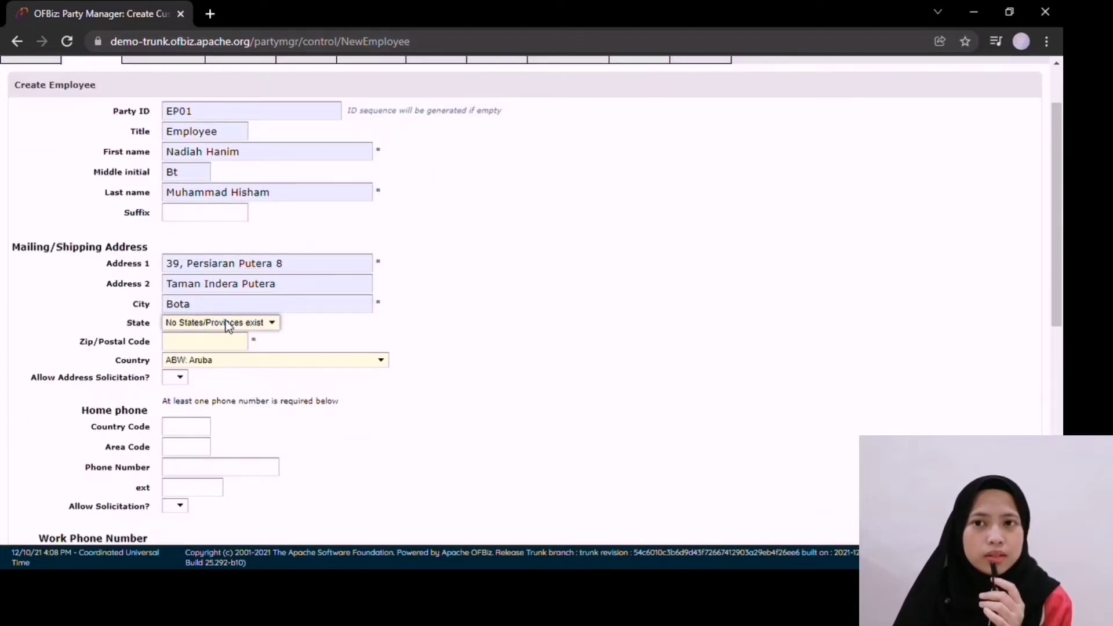
{"action": "key", "text": "Tab"}
{"action": "type", "text": "my"}
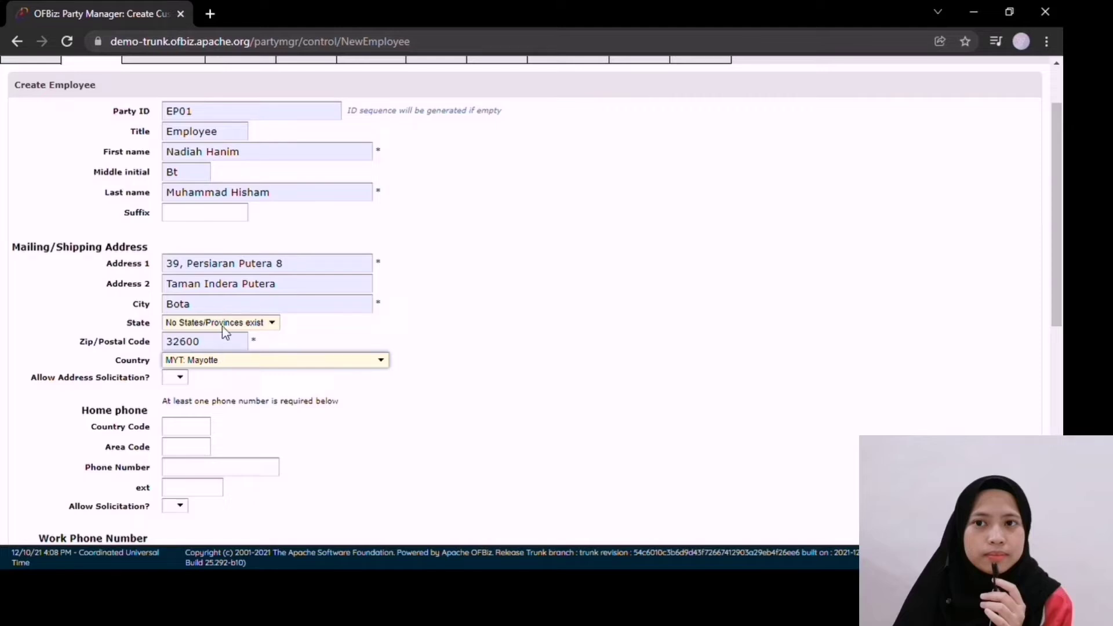
{"action": "type", "text": "s"}
{"action": "key", "text": "shift+Tab"}
{"action": "key", "text": "shift+Tab"}
{"action": "type", "text": "pe"}
{"action": "scroll", "coordinate": [183, 311], "scroll_direction": "down", "scroll_amount": 1}
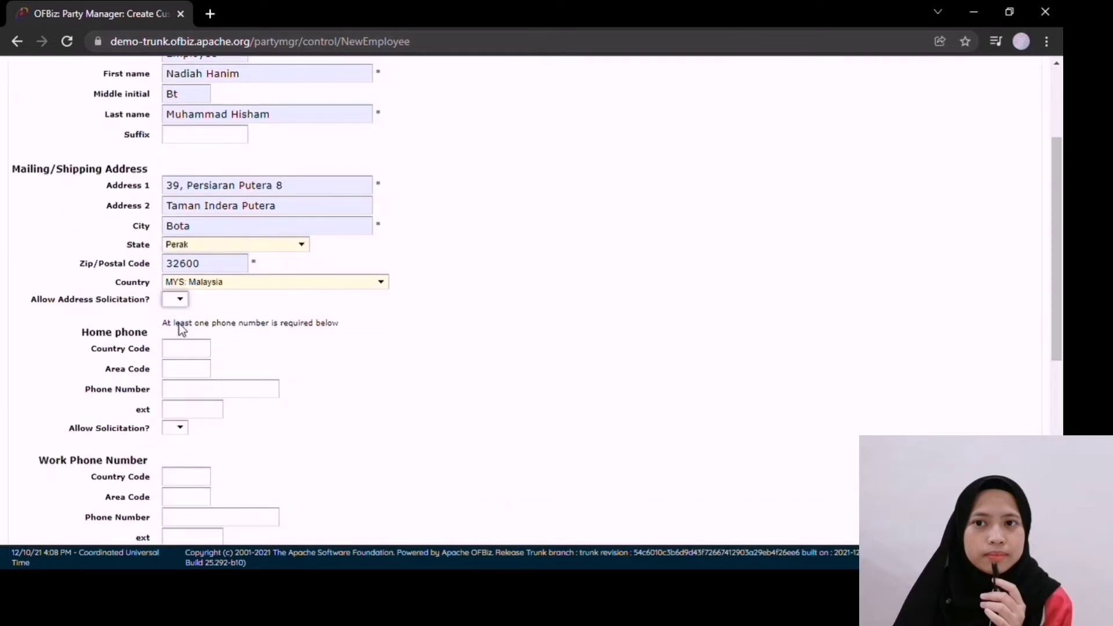
{"action": "scroll", "coordinate": [213, 374], "scroll_direction": "down", "scroll_amount": 5}
Step: Add the employee's mobile number with country code 60 and allow solicitation on it
{"action": "left_click", "coordinate": [189, 424]}
{"action": "type", "text": "60"}
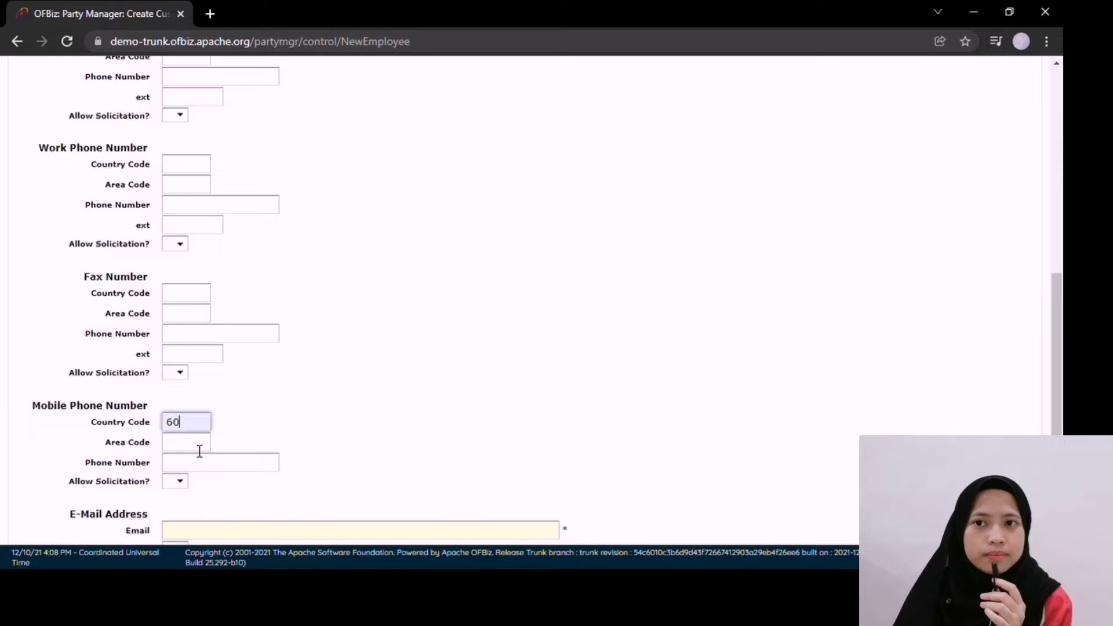
{"action": "left_click", "coordinate": [206, 463]}
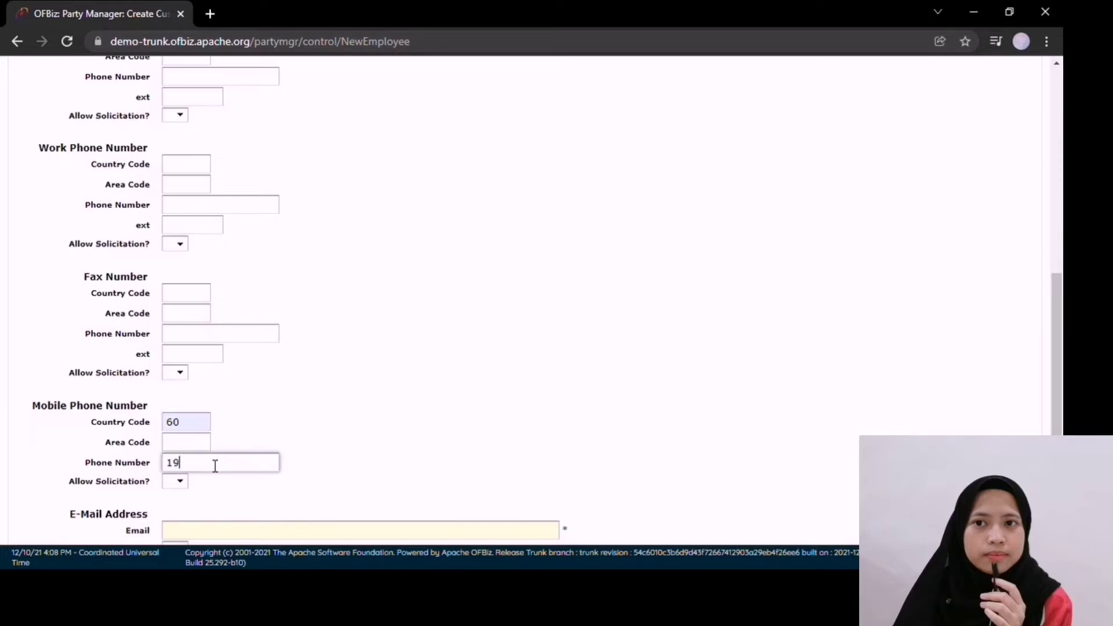
{"action": "left_click", "coordinate": [175, 483]}
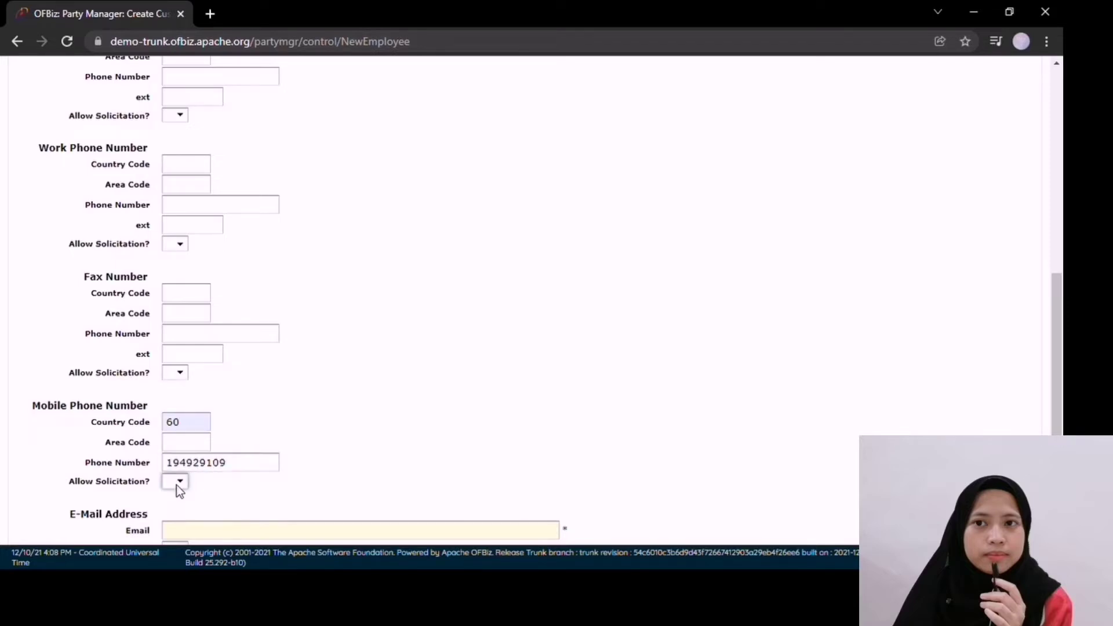
Step: Fill in the e-mail field and set e-mail solicitation to Y
{"action": "scroll", "coordinate": [181, 496], "scroll_direction": "down", "scroll_amount": 3}
{"action": "left_click", "coordinate": [255, 396]}
{"action": "left_click", "coordinate": [246, 425]}
{"action": "key", "text": "Tab"}
{"action": "key", "text": "y"}
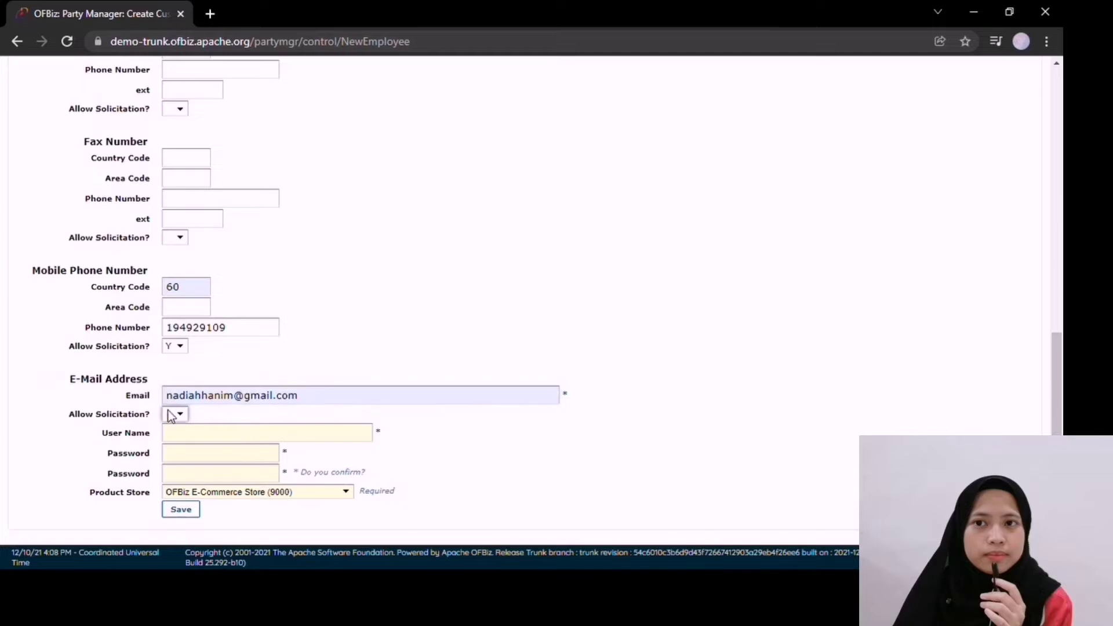
Step: Enter the login user name and matching account passwords, then save the new employee
{"action": "left_click", "coordinate": [217, 442]}
{"action": "type", "text": "nadiah123"}
{"action": "left_click", "coordinate": [217, 462]}
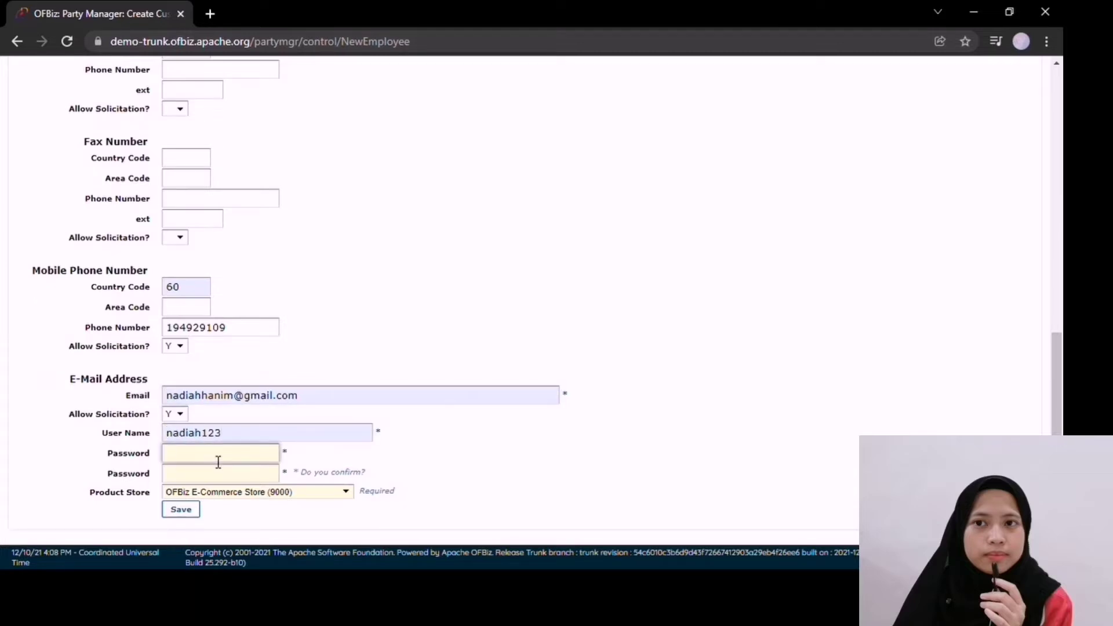
{"action": "type", "text": "123456"}
{"action": "left_click", "coordinate": [224, 476]}
{"action": "type", "text": "1234567"}
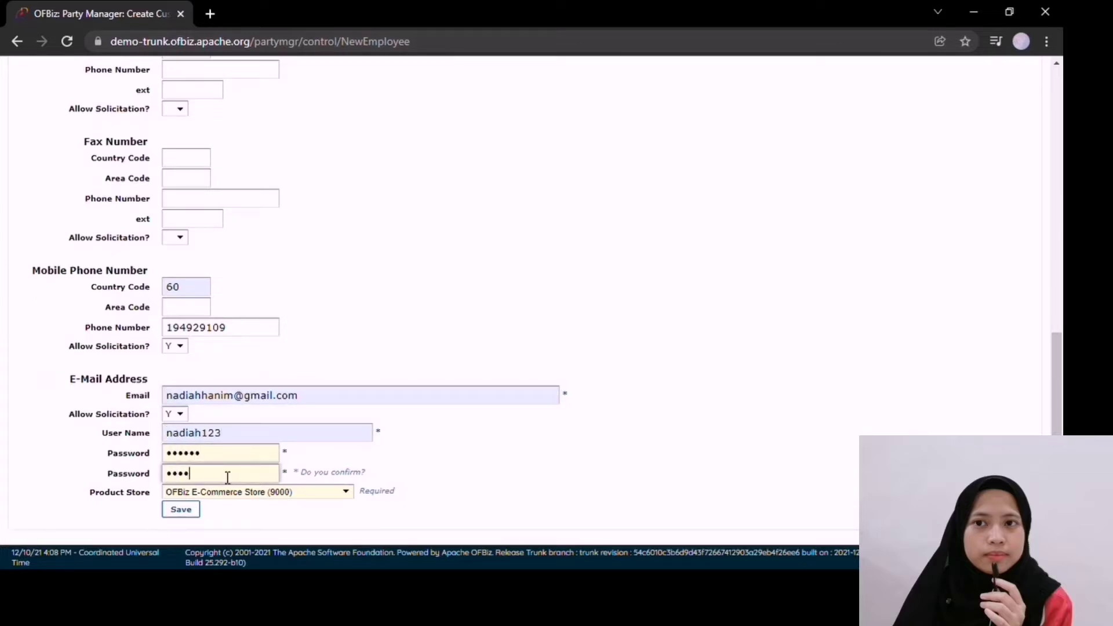
{"action": "type", "text": "89"}
{"action": "left_click", "coordinate": [222, 458]}
{"action": "type", "text": "789"}
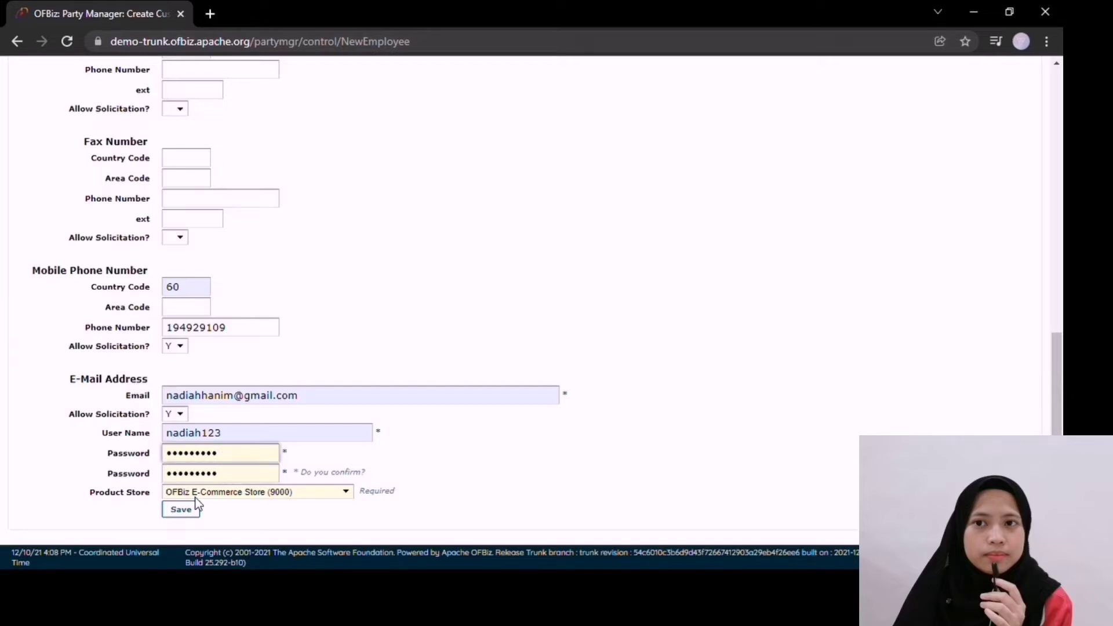
{"action": "left_click", "coordinate": [193, 513]}
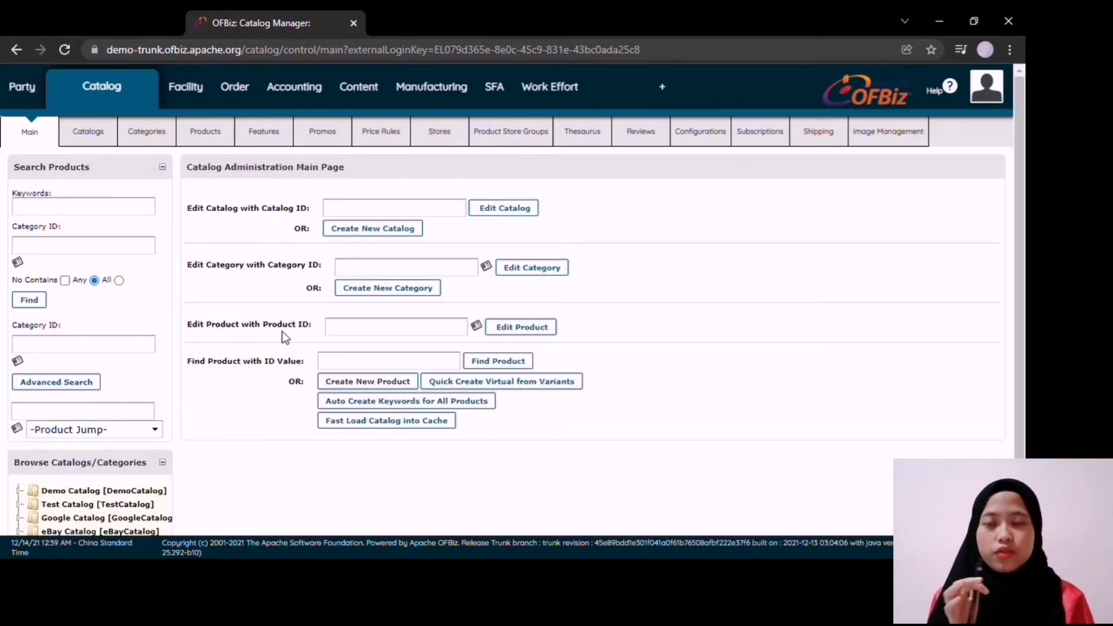
{"action": "scroll", "coordinate": [282, 332], "scroll_direction": "down", "scroll_amount": 2}
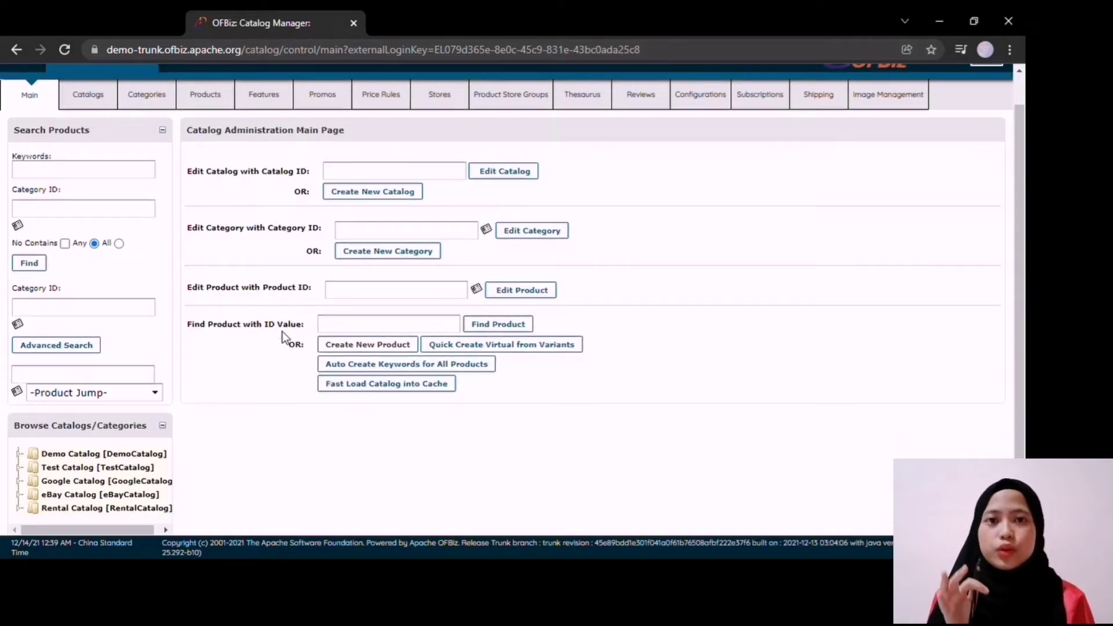
{"action": "left_click", "coordinate": [79, 381]}
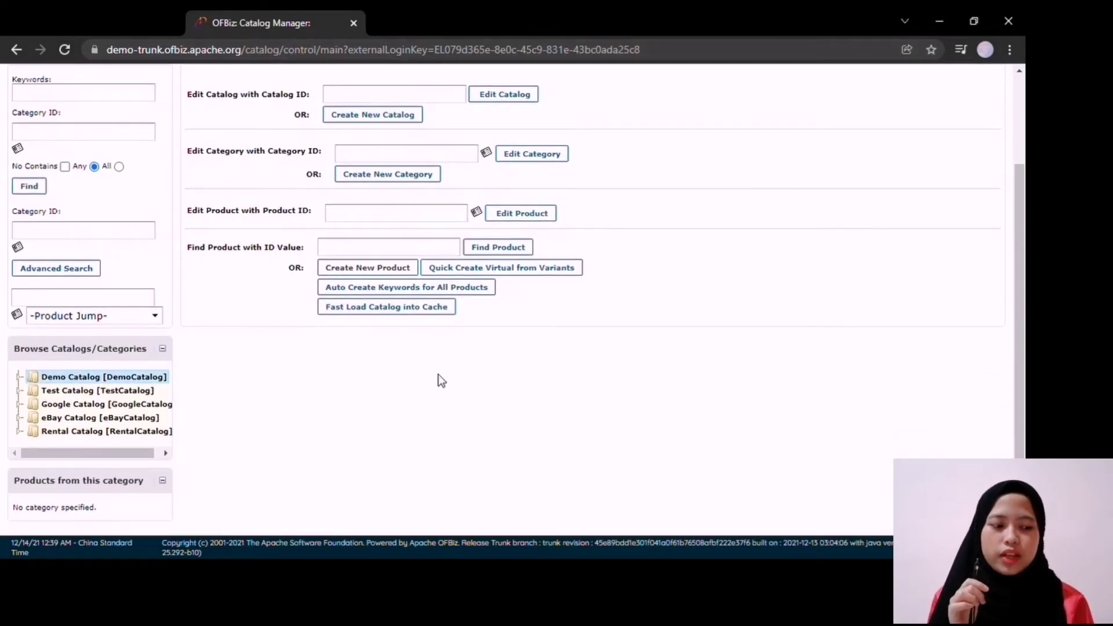
{"action": "scroll", "coordinate": [439, 374], "scroll_direction": "up", "scroll_amount": 2}
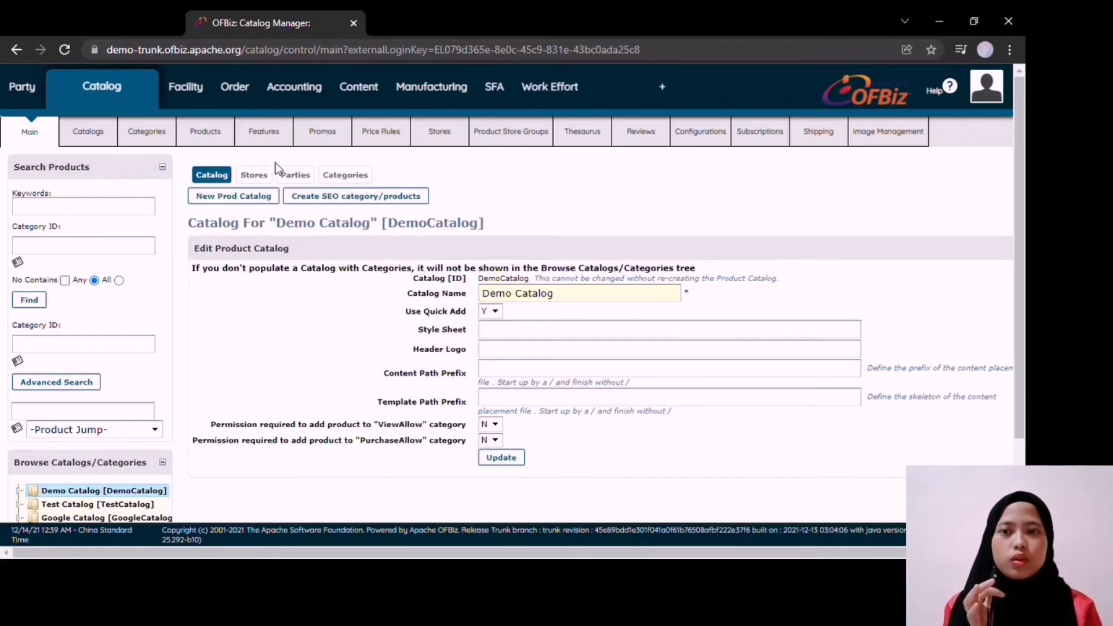
{"action": "left_click", "coordinate": [254, 174]}
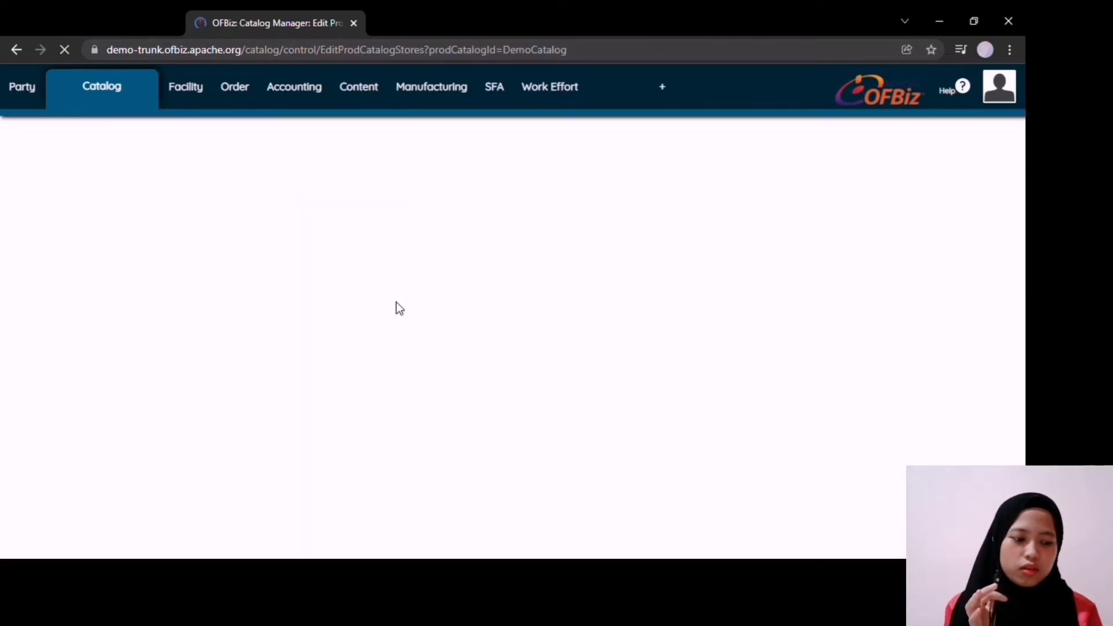
{"action": "left_click", "coordinate": [287, 167]}
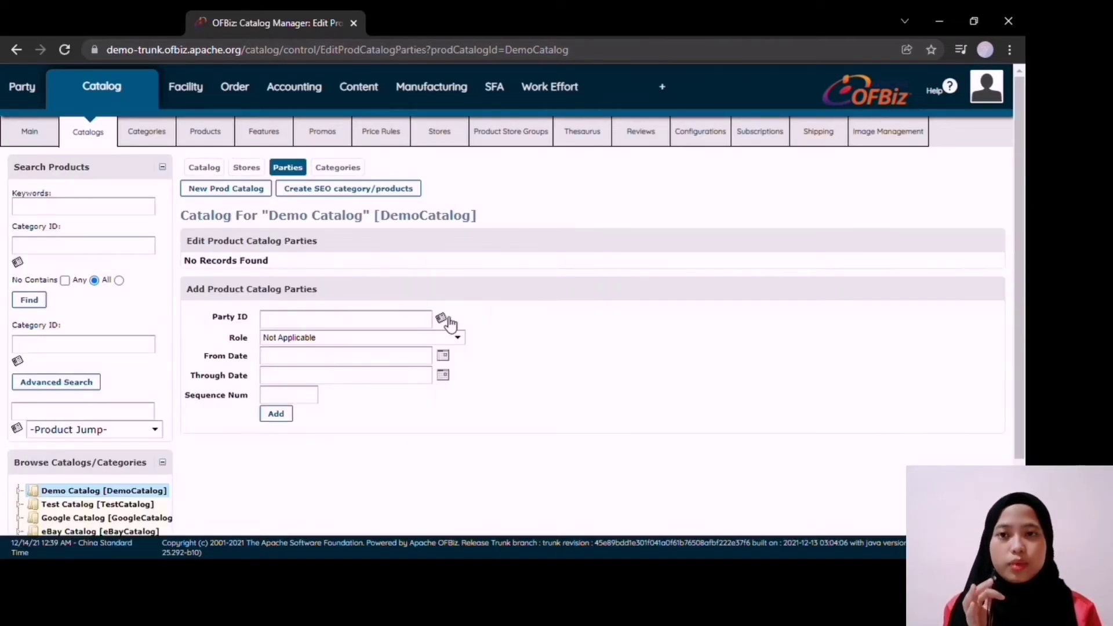
{"action": "left_click", "coordinate": [446, 318]}
{"action": "left_click", "coordinate": [96, 216]}
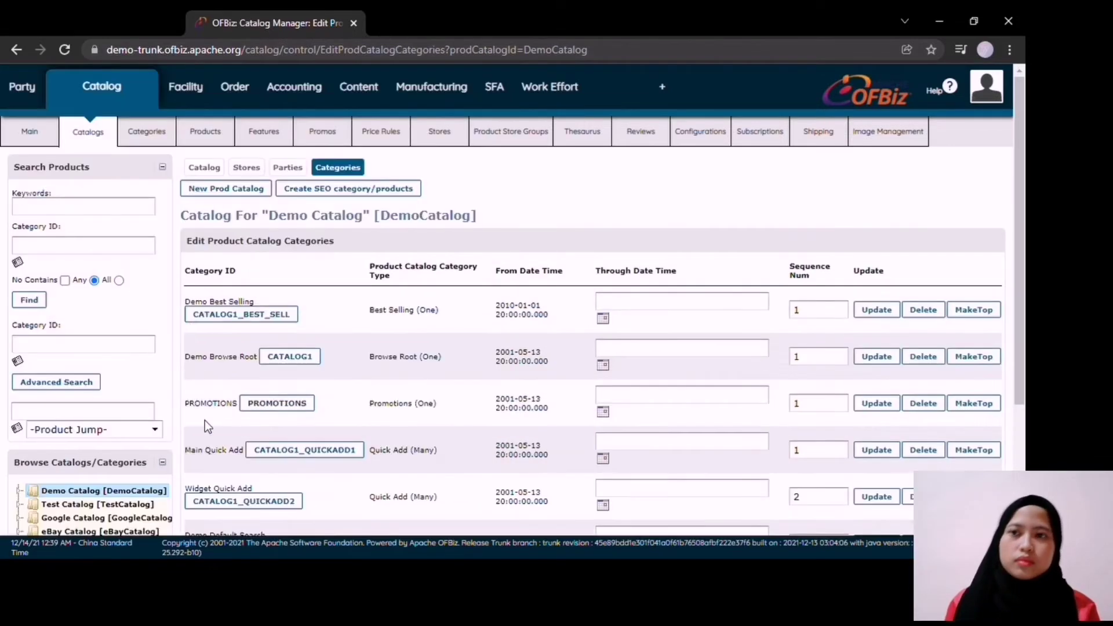
{"action": "scroll", "coordinate": [447, 391], "scroll_direction": "down", "scroll_amount": 4}
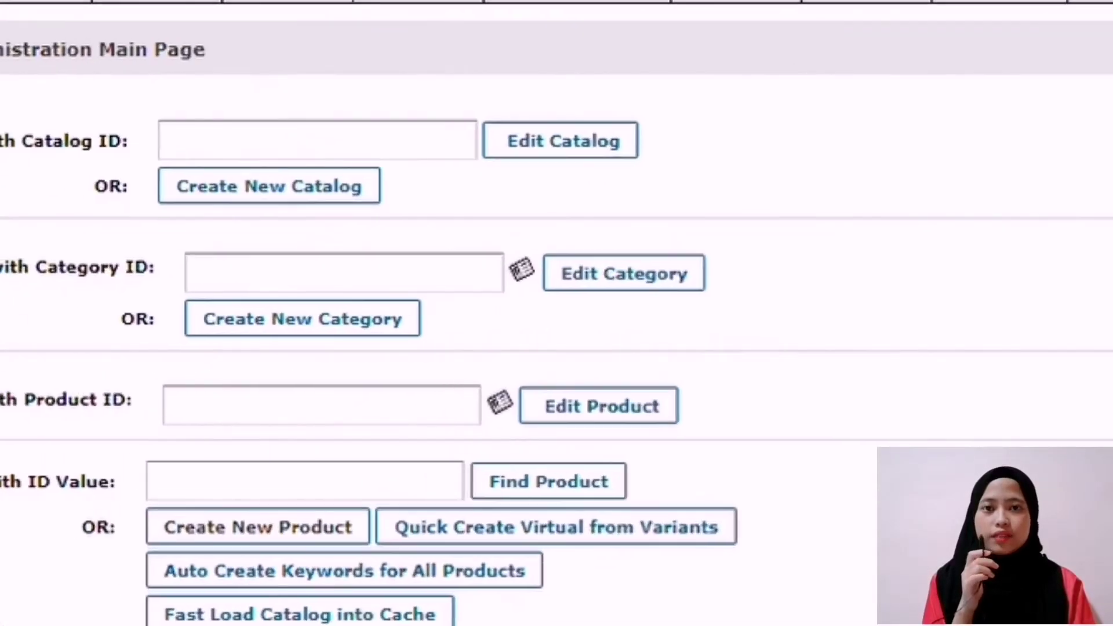
Step: Search products in category ID 100 and scroll through the 15 Gizmo results
{"action": "left_click", "coordinate": [335, 243]}
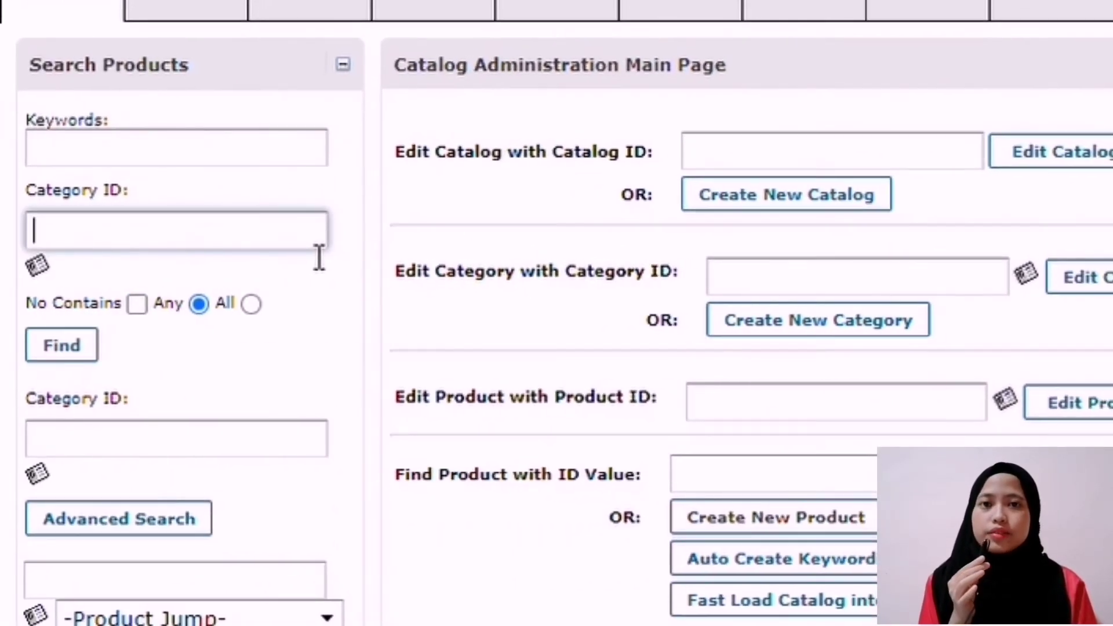
{"action": "type", "text": "100"}
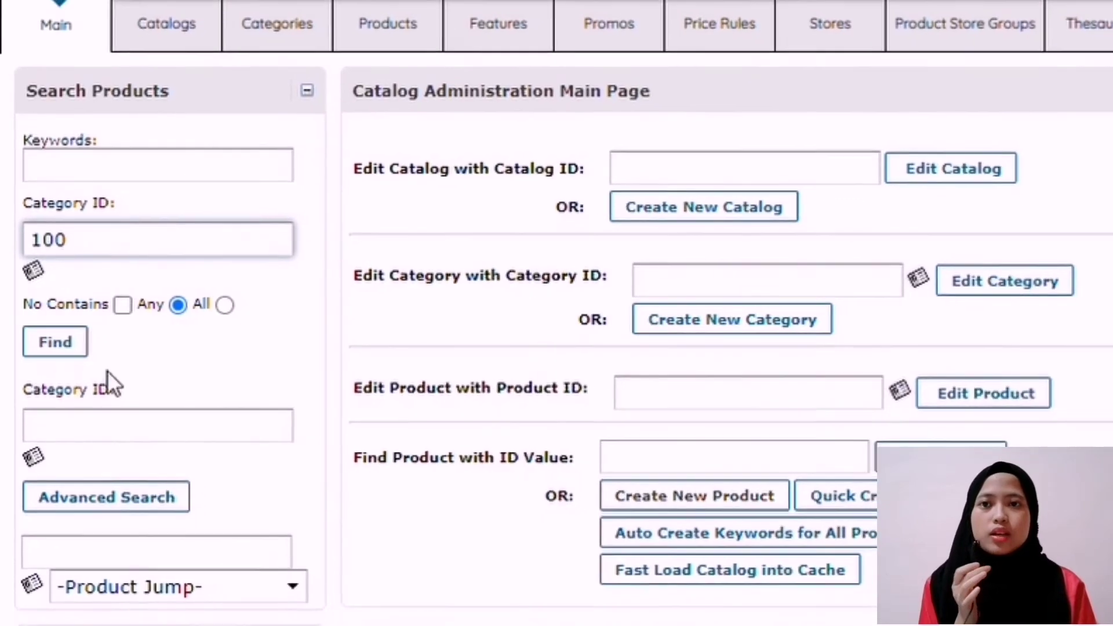
{"action": "left_click", "coordinate": [56, 343]}
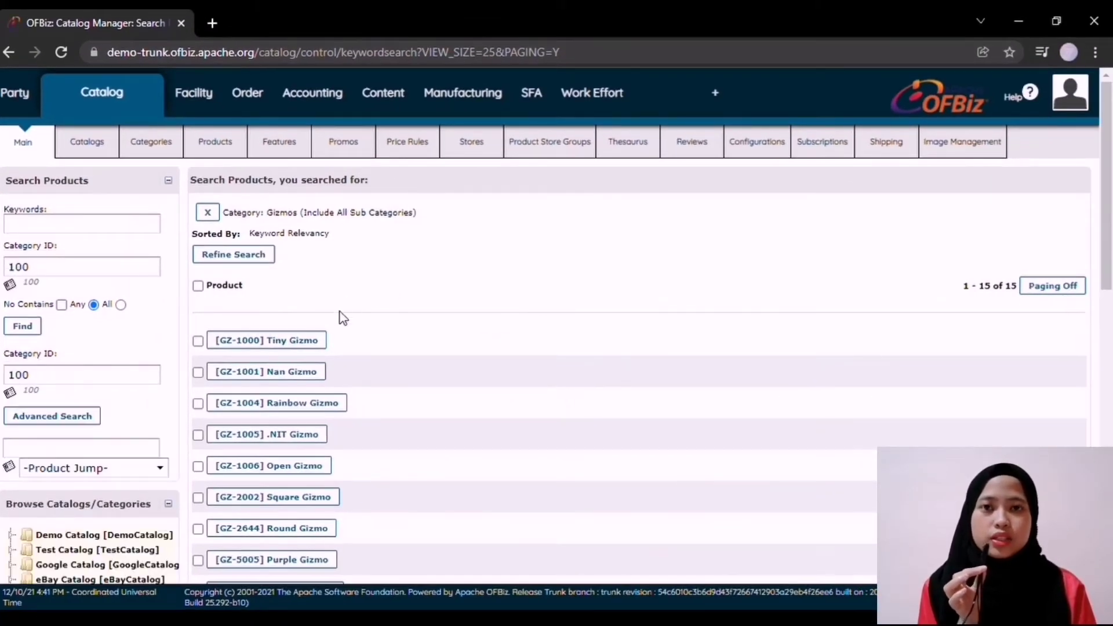
{"action": "scroll", "coordinate": [346, 349], "scroll_direction": "down", "scroll_amount": 2}
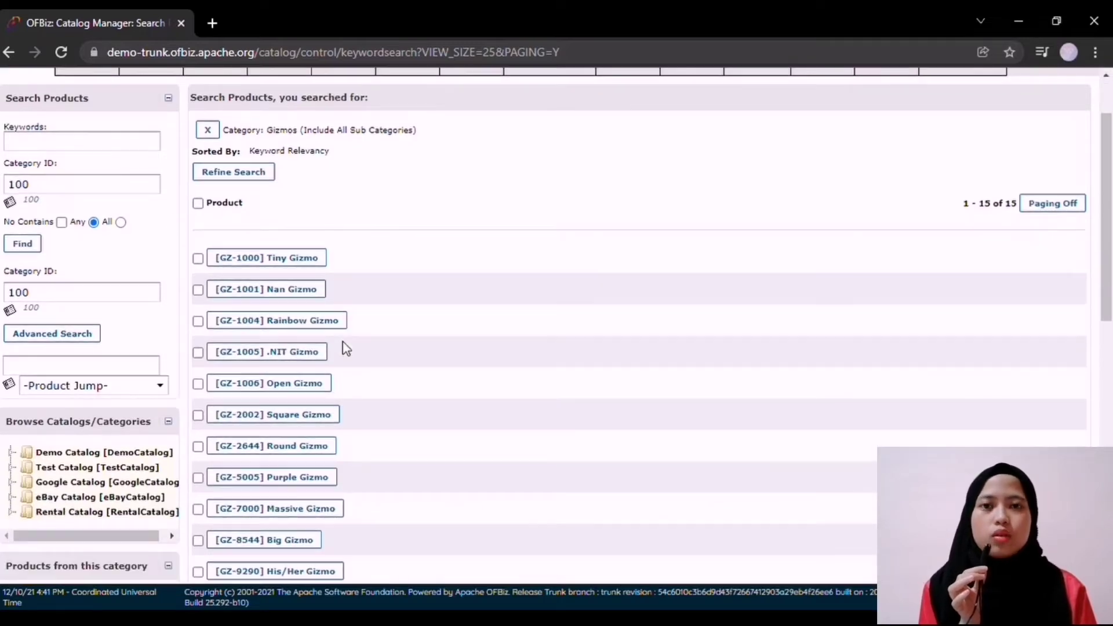
{"action": "scroll", "coordinate": [267, 409], "scroll_direction": "down", "scroll_amount": 1}
{"action": "scroll", "coordinate": [268, 414], "scroll_direction": "down", "scroll_amount": 4}
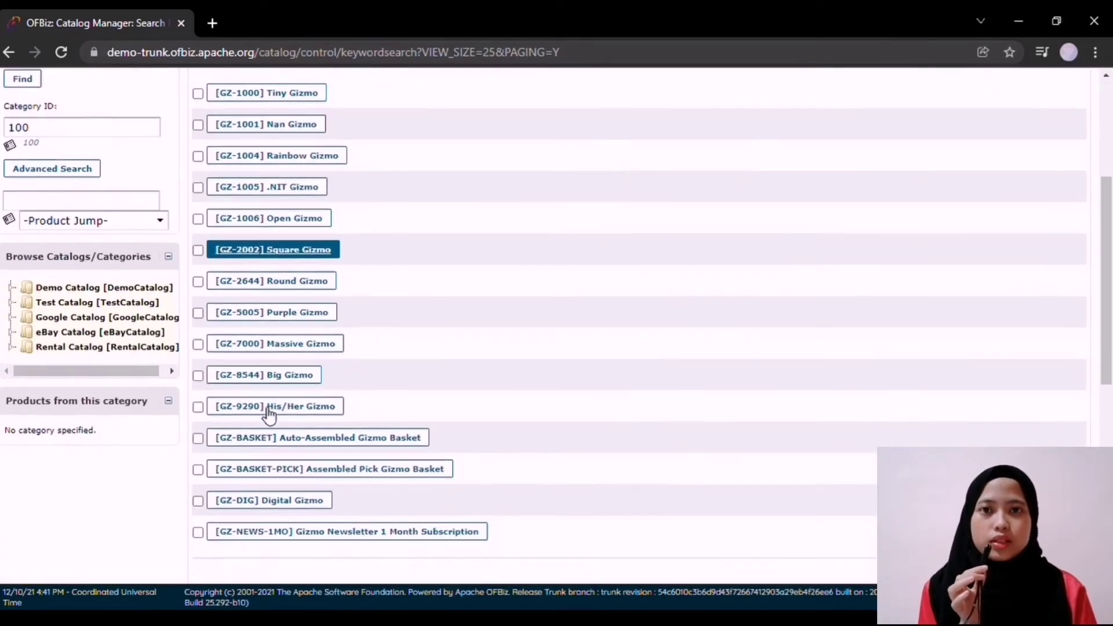
{"action": "scroll", "coordinate": [409, 270], "scroll_direction": "up", "scroll_amount": 5}
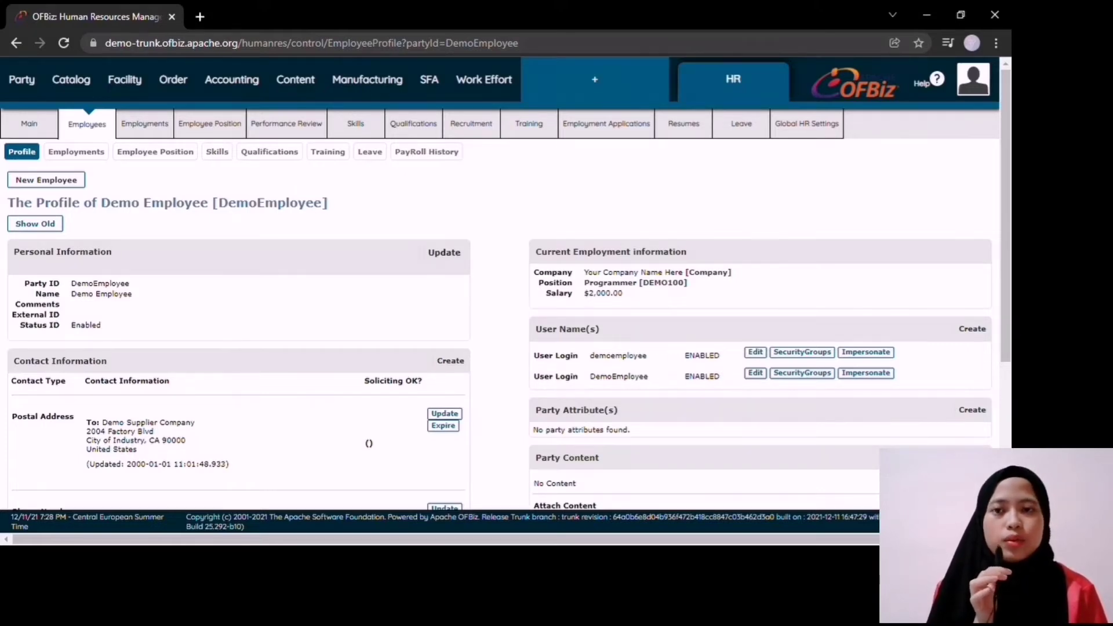
Step: Edit the employee's personal information, replacing the first name, last name and nickname
{"action": "scroll", "coordinate": [451, 374], "scroll_direction": "down", "scroll_amount": 1}
{"action": "scroll", "coordinate": [457, 315], "scroll_direction": "up", "scroll_amount": 1}
{"action": "left_click", "coordinate": [447, 217]}
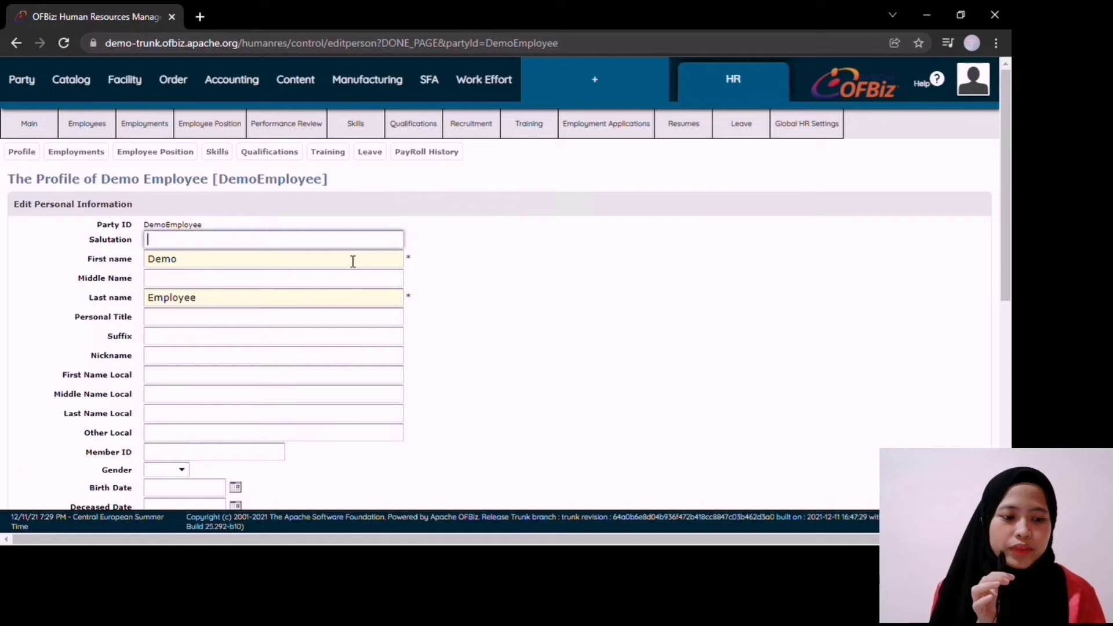
{"action": "double_click", "coordinate": [353, 261]}
{"action": "double_click", "coordinate": [300, 298]}
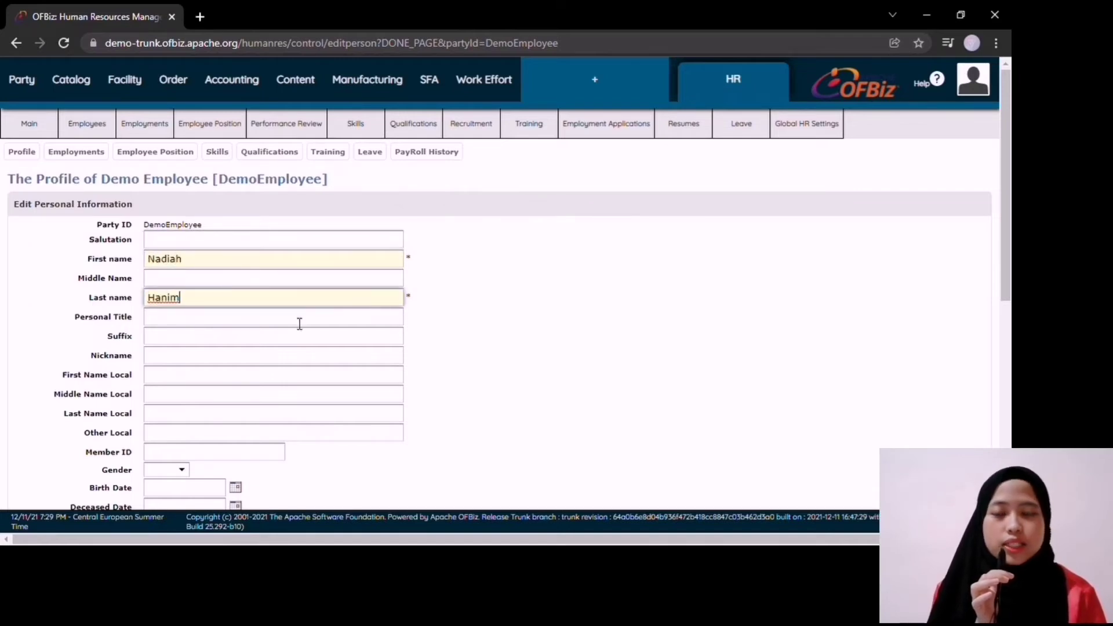
{"action": "scroll", "coordinate": [300, 323], "scroll_direction": "down", "scroll_amount": 1}
{"action": "left_click", "coordinate": [245, 284]}
{"action": "type", "text": "hanim"}
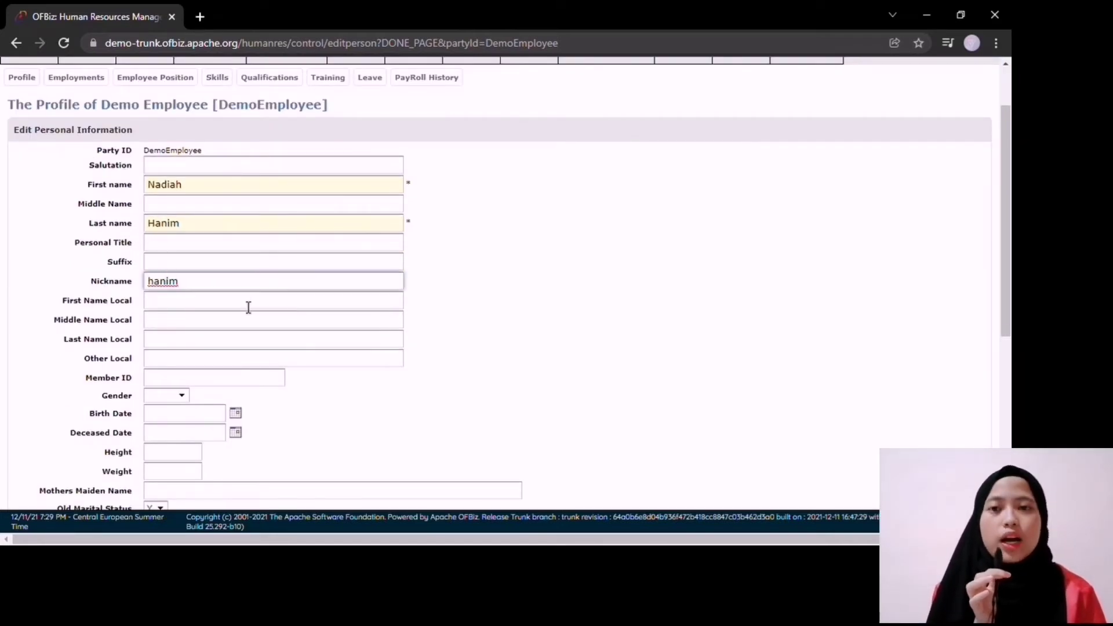
Step: Set gender Female, birth date 12/2/2021, height 156 and weight 54, then save
{"action": "scroll", "coordinate": [248, 307], "scroll_direction": "down", "scroll_amount": 1}
{"action": "left_click", "coordinate": [248, 307]}
{"action": "left_click", "coordinate": [185, 320]}
{"action": "left_click", "coordinate": [176, 352]}
{"action": "left_click", "coordinate": [235, 340]}
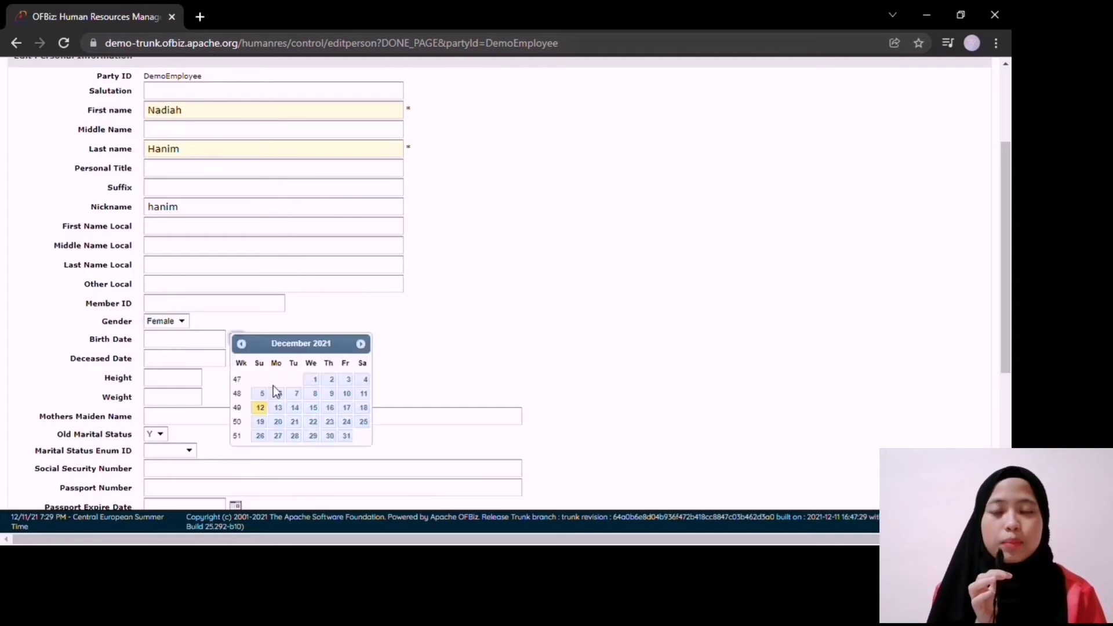
{"action": "left_click", "coordinate": [332, 379]}
{"action": "scroll", "coordinate": [208, 364], "scroll_direction": "down", "scroll_amount": 2}
{"action": "left_click", "coordinate": [188, 232]}
{"action": "type", "text": "156"}
{"action": "left_click", "coordinate": [189, 250]}
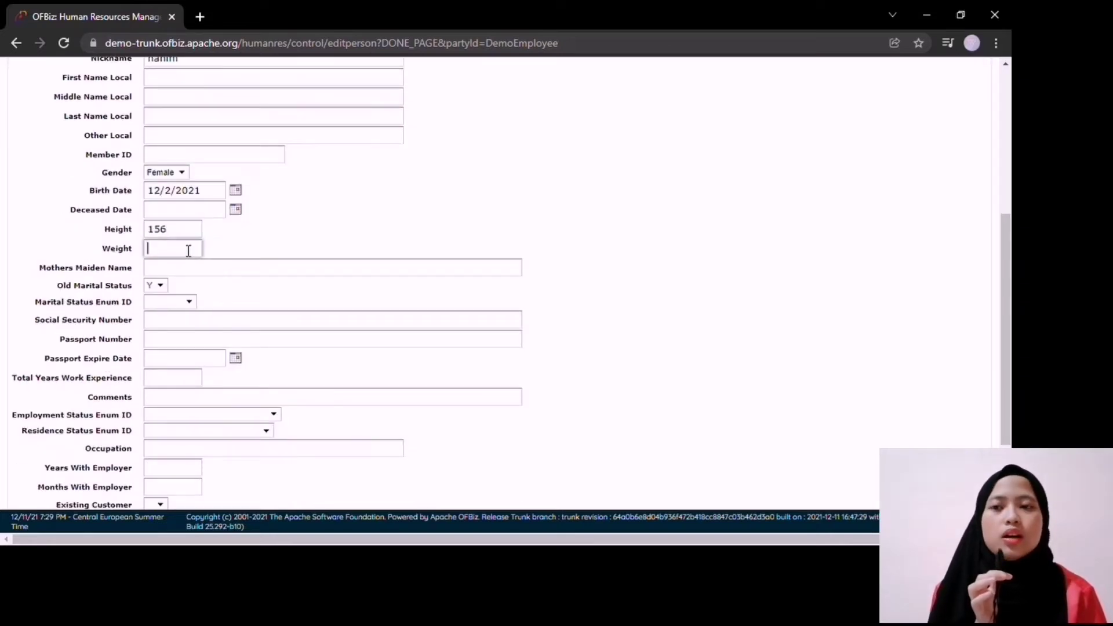
{"action": "type", "text": "54"}
{"action": "scroll", "coordinate": [169, 232], "scroll_direction": "down", "scroll_amount": 2}
{"action": "left_click", "coordinate": [173, 462]}
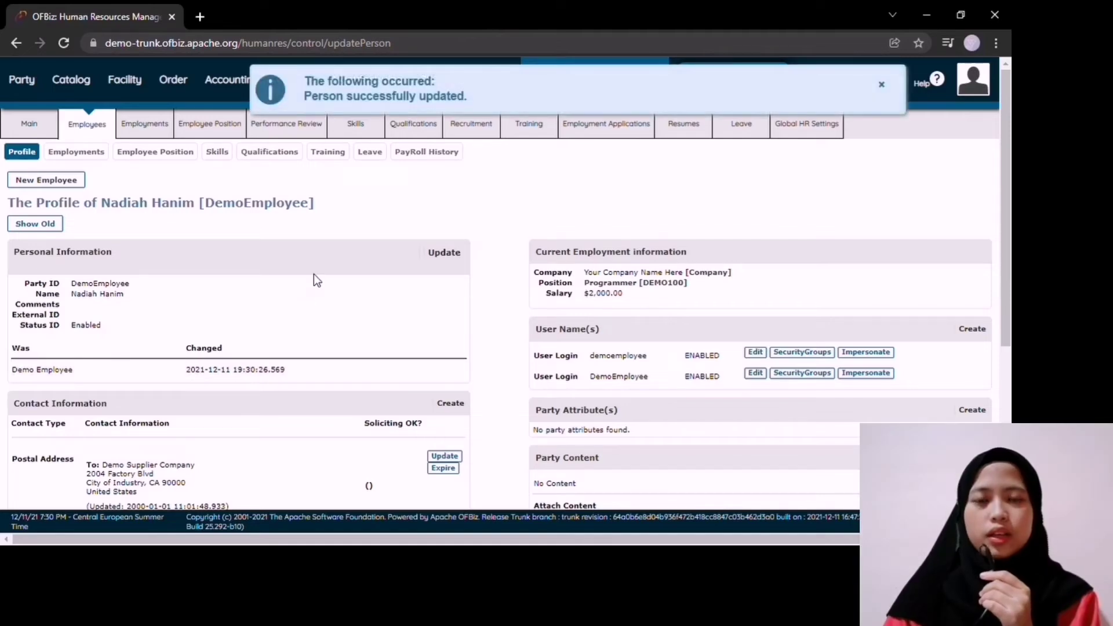
Step: Review employment and position, then enter a Javascript/Dojo skill: 5 years, rating 5, level 5
{"action": "left_click", "coordinate": [87, 152]}
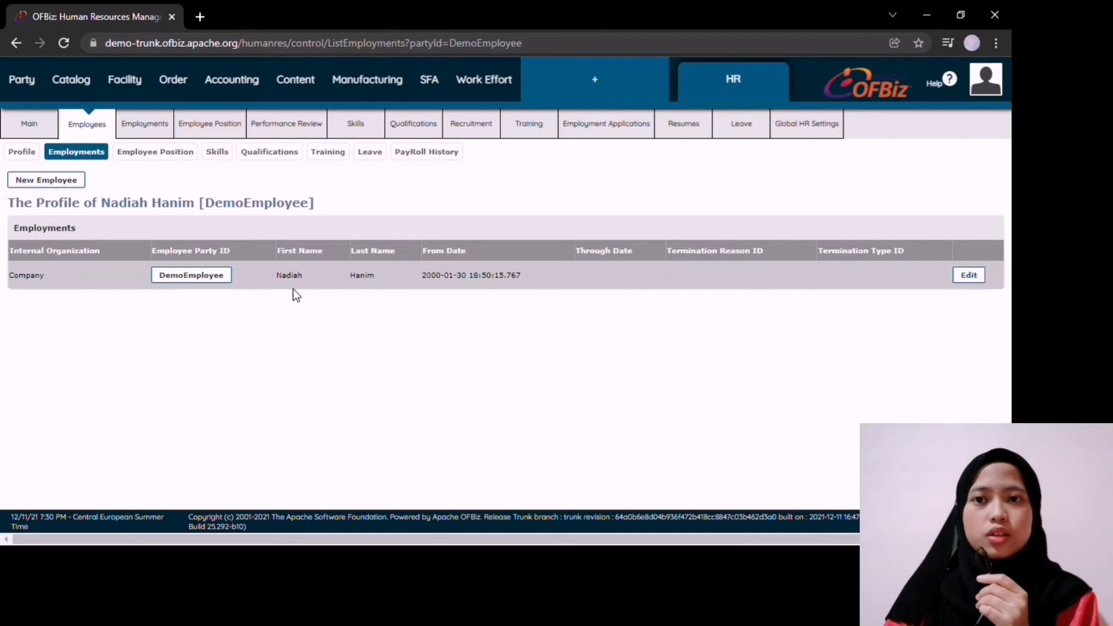
{"action": "left_click", "coordinate": [168, 154]}
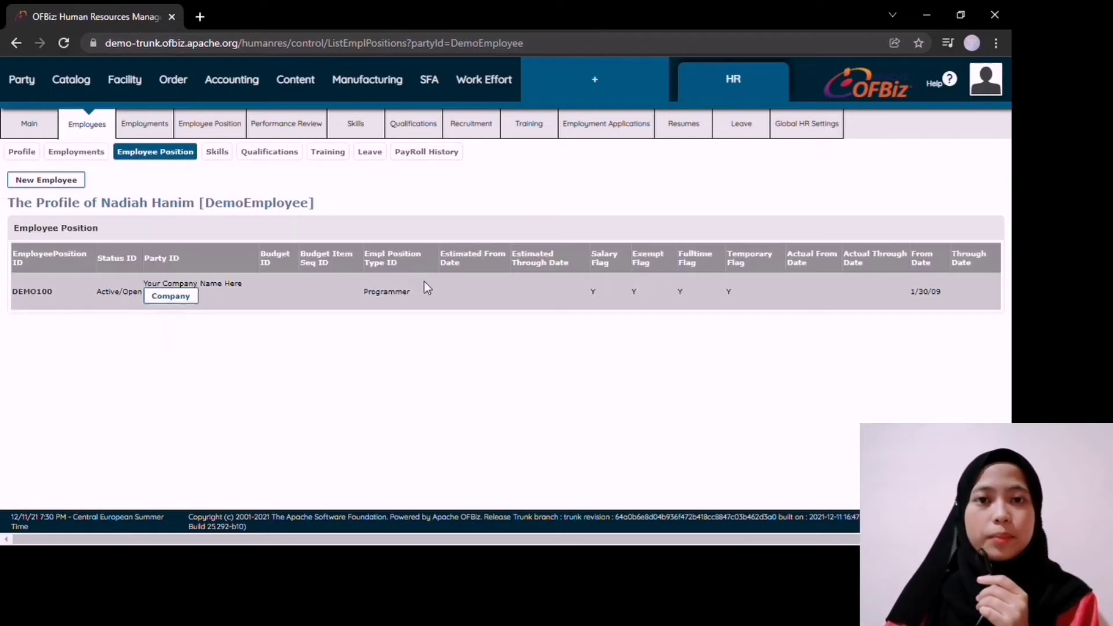
{"action": "left_click", "coordinate": [218, 153]}
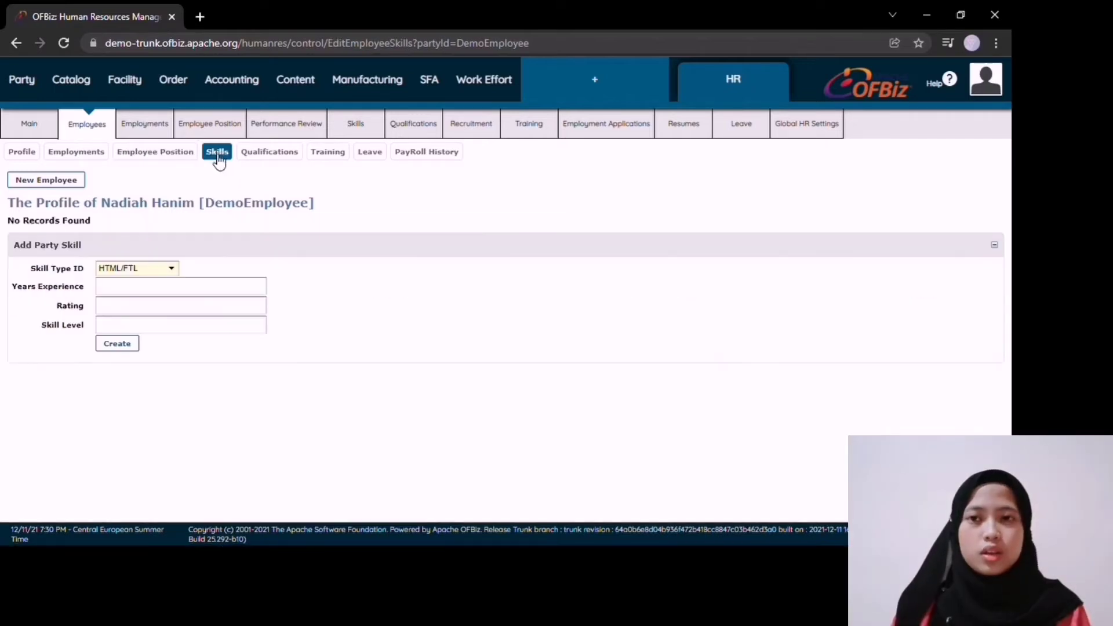
{"action": "key", "text": "Down"}
{"action": "left_click", "coordinate": [157, 291]}
{"action": "type", "text": "5"}
{"action": "left_click", "coordinate": [155, 307]}
{"action": "type", "text": "4"}
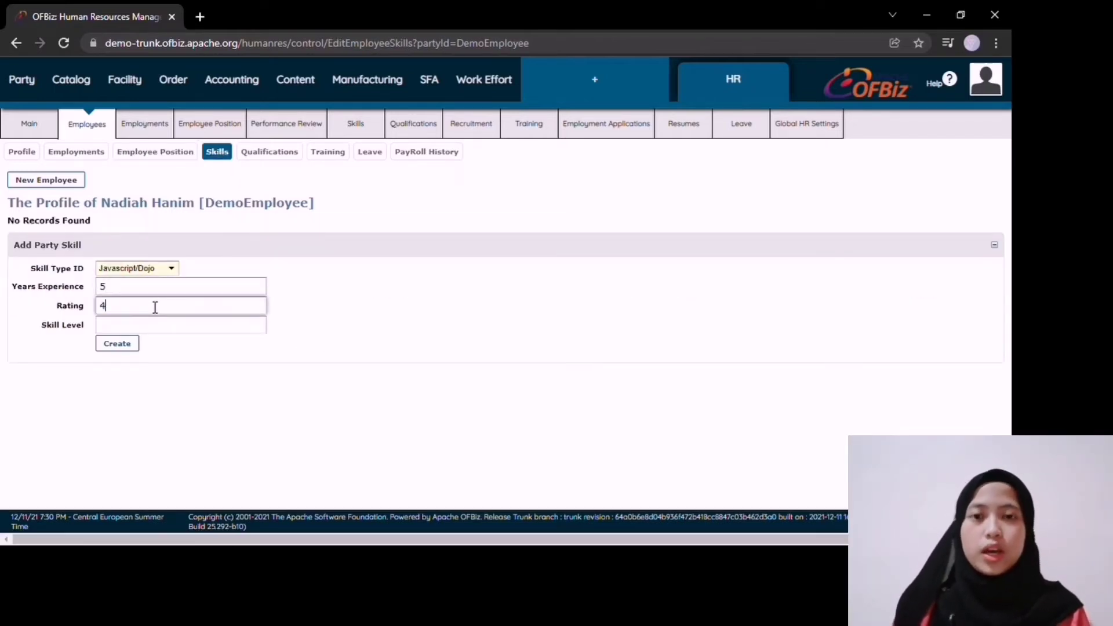
{"action": "type", "text": "/5"}
{"action": "double_click", "coordinate": [103, 305]}
{"action": "type", "text": "5"}
{"action": "left_click", "coordinate": [133, 325]}
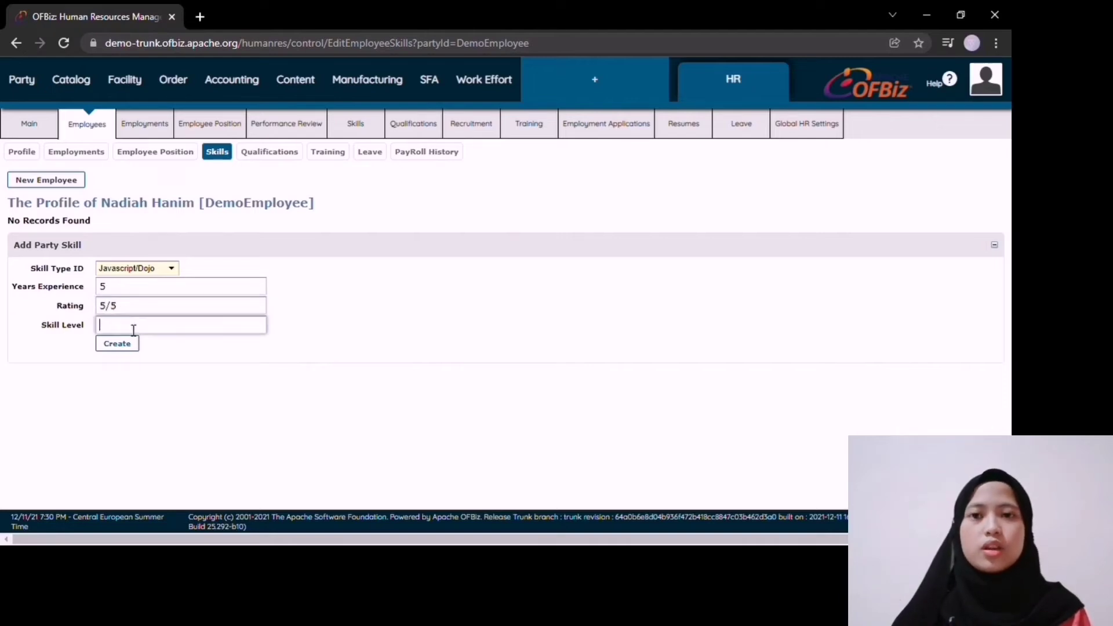
{"action": "type", "text": "5"}
Step: Create the skill and look over the employee's Qualifications and Training pages
{"action": "left_click", "coordinate": [117, 343]}
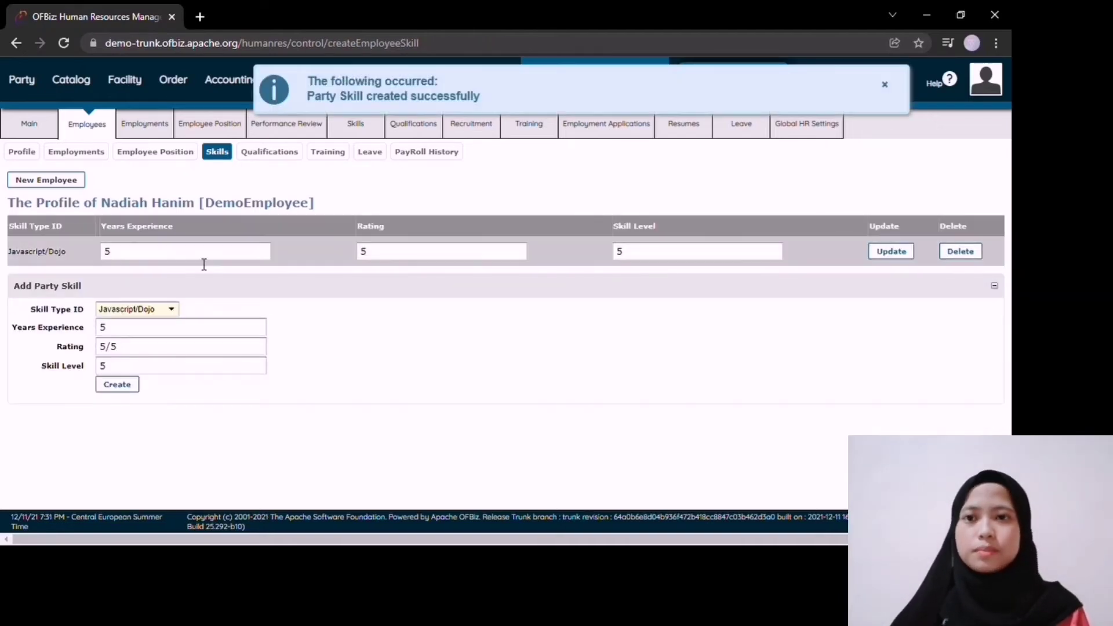
{"action": "left_click", "coordinate": [273, 153]}
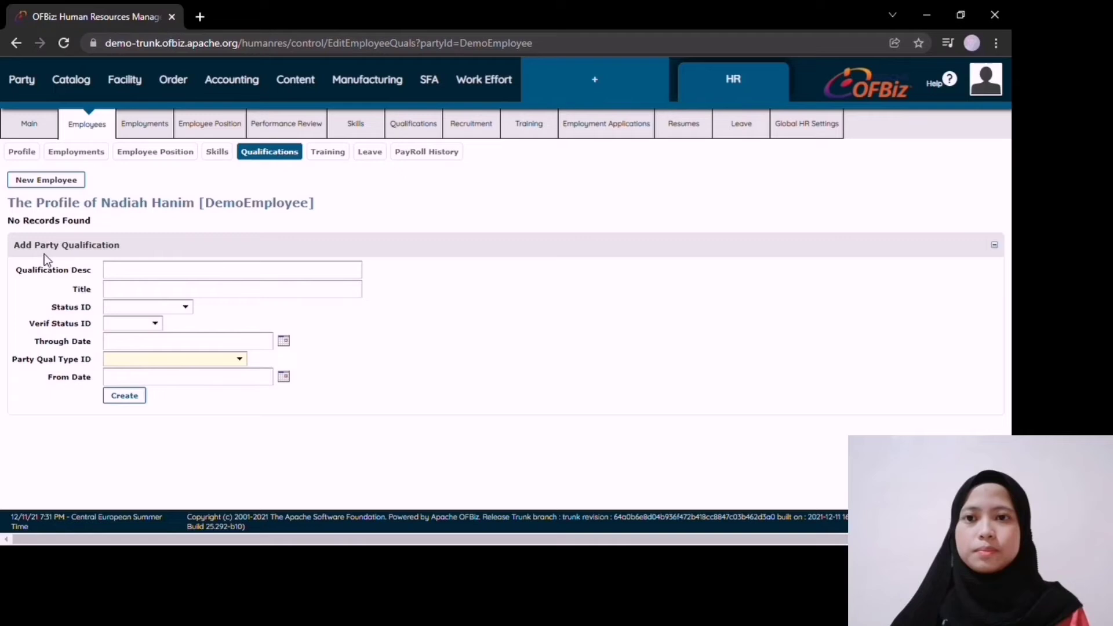
{"action": "left_click", "coordinate": [328, 152]}
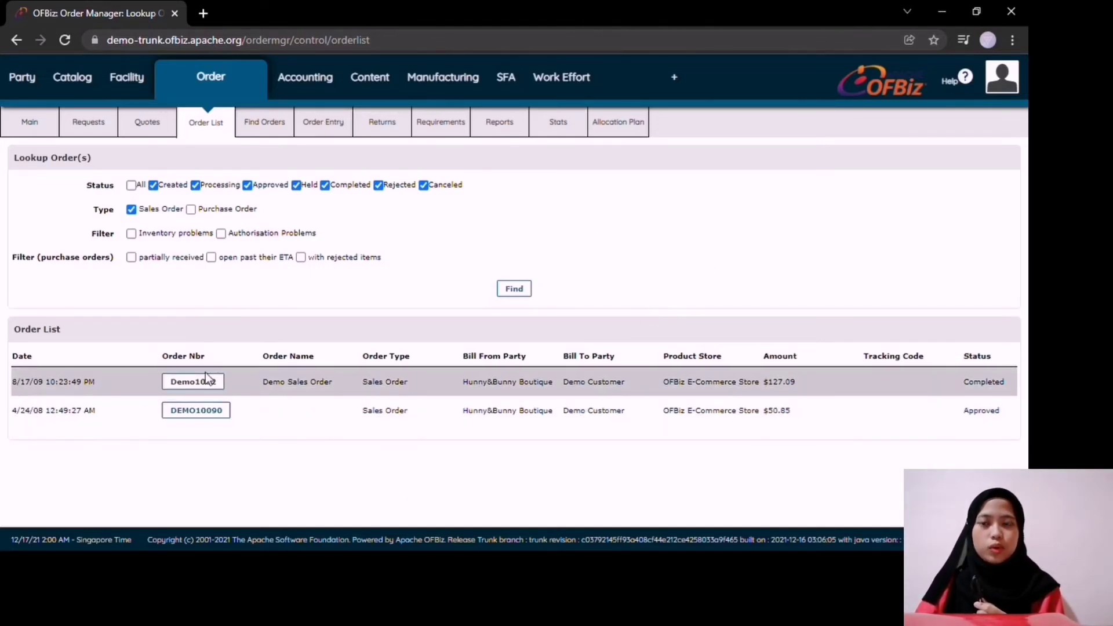
Step: Open the completed $127.09 Demo Sales Order and scroll down to its payments and invoice 8009
{"action": "left_click", "coordinate": [222, 384]}
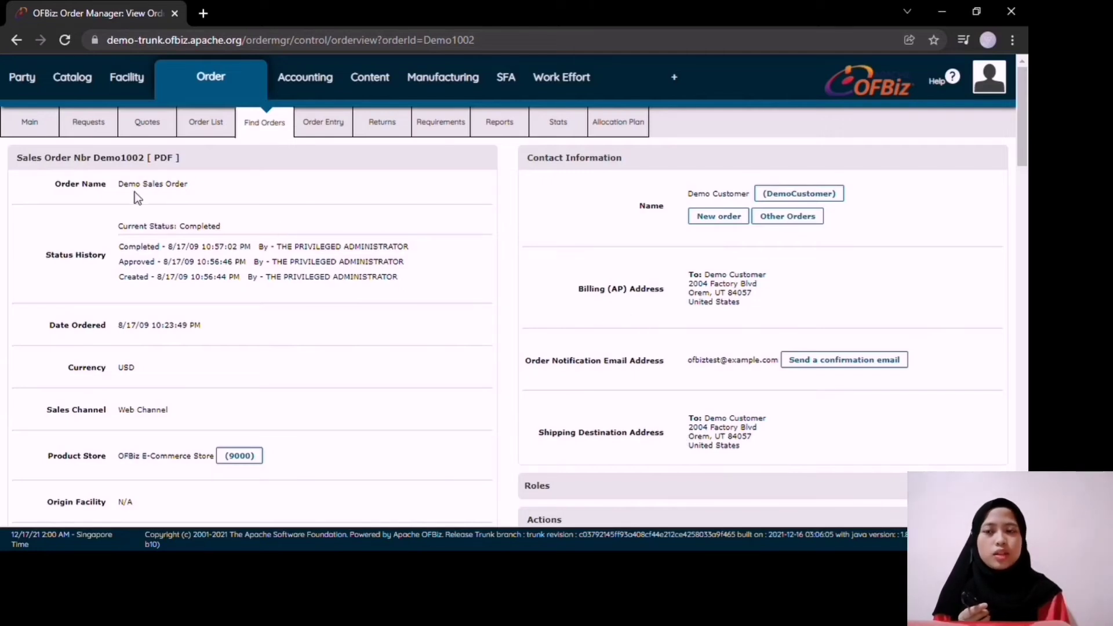
{"action": "scroll", "coordinate": [151, 274], "scroll_direction": "down", "scroll_amount": 3}
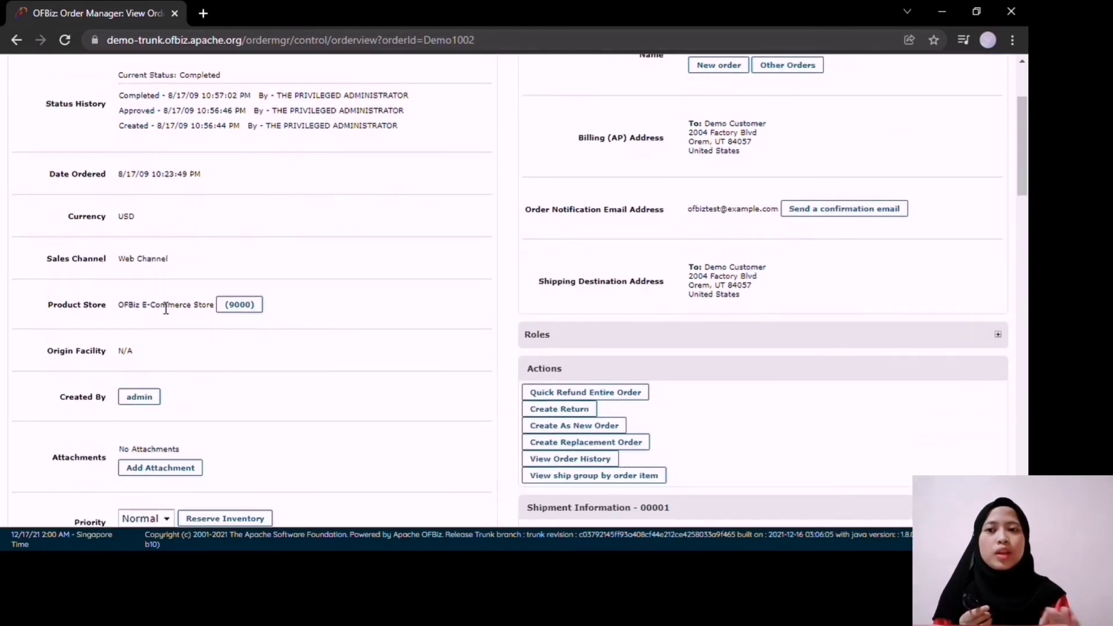
{"action": "scroll", "coordinate": [217, 361], "scroll_direction": "down", "scroll_amount": 3}
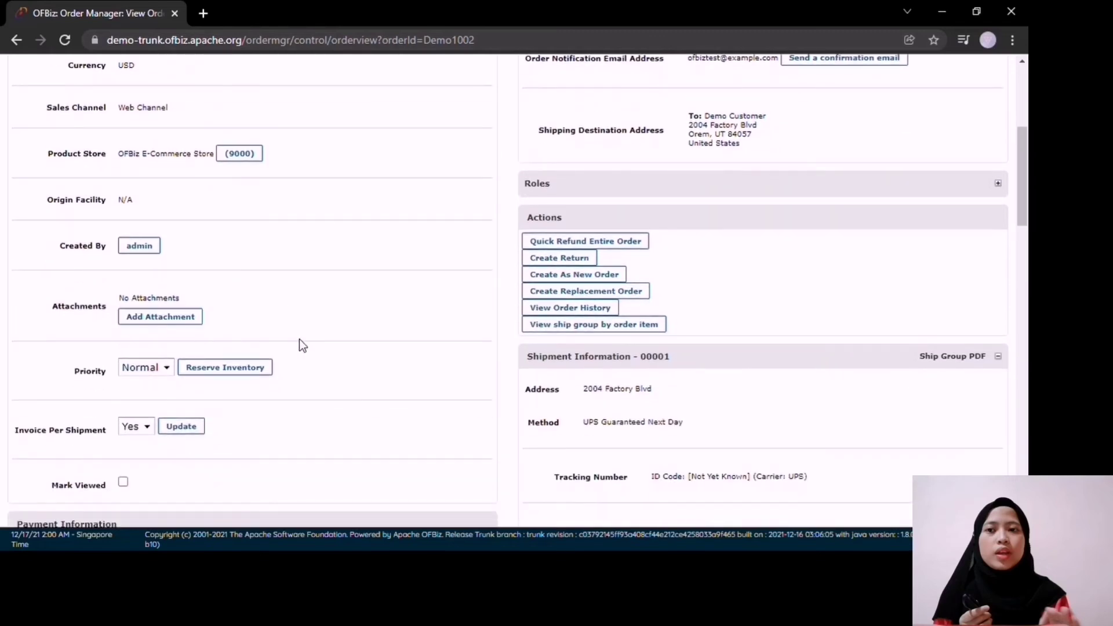
{"action": "scroll", "coordinate": [620, 328], "scroll_direction": "down", "scroll_amount": 3}
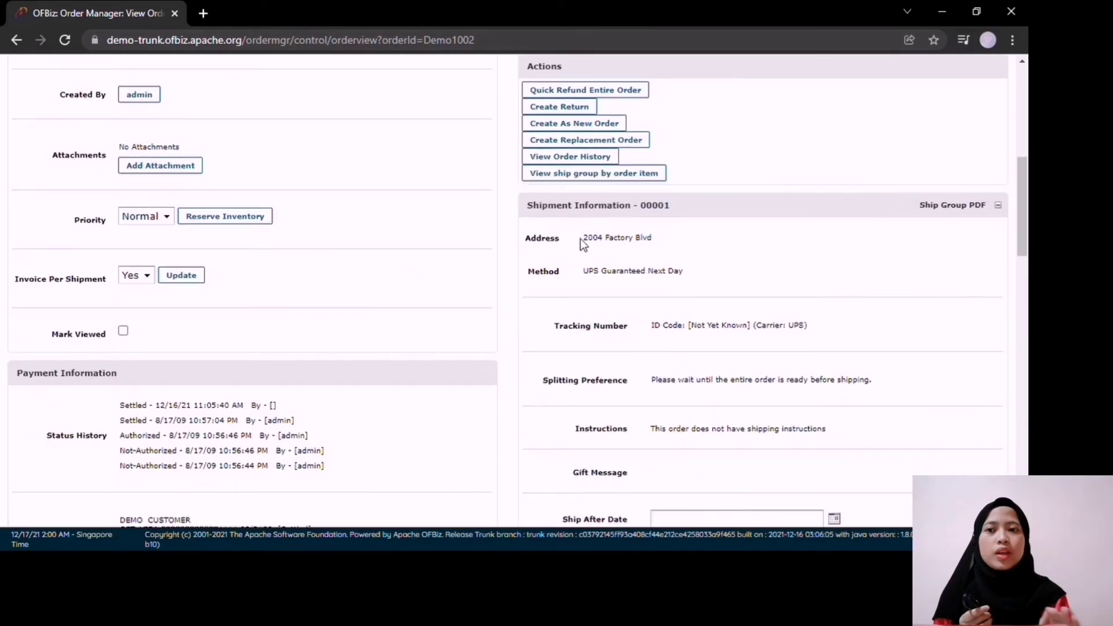
{"action": "scroll", "coordinate": [611, 383], "scroll_direction": "down", "scroll_amount": 3}
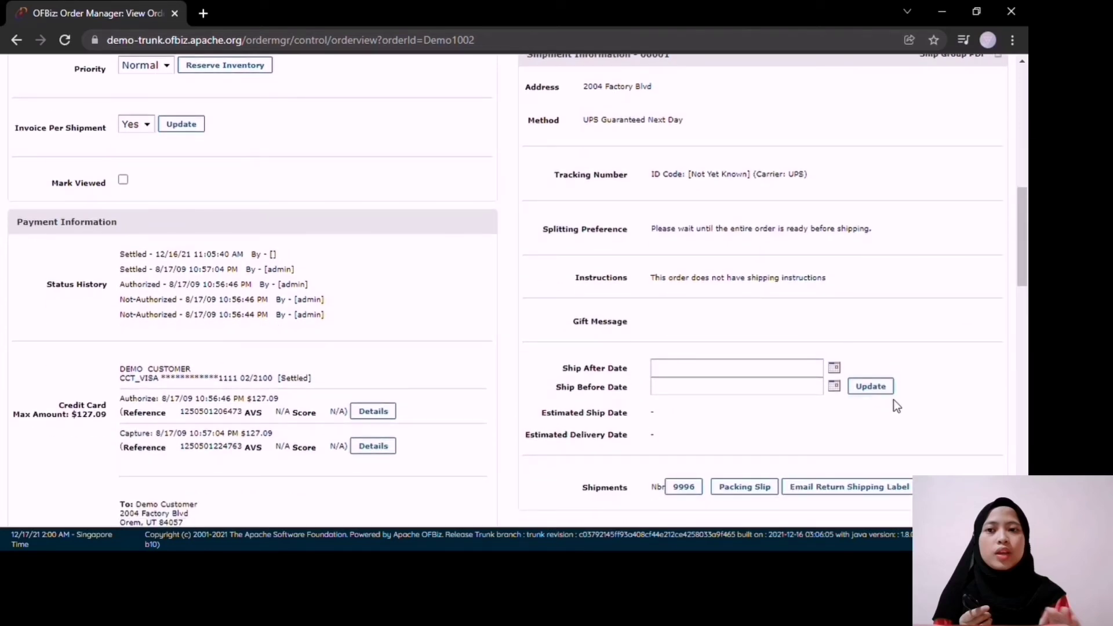
{"action": "scroll", "coordinate": [892, 399], "scroll_direction": "up", "scroll_amount": 5}
{"action": "scroll", "coordinate": [808, 331], "scroll_direction": "down", "scroll_amount": 9}
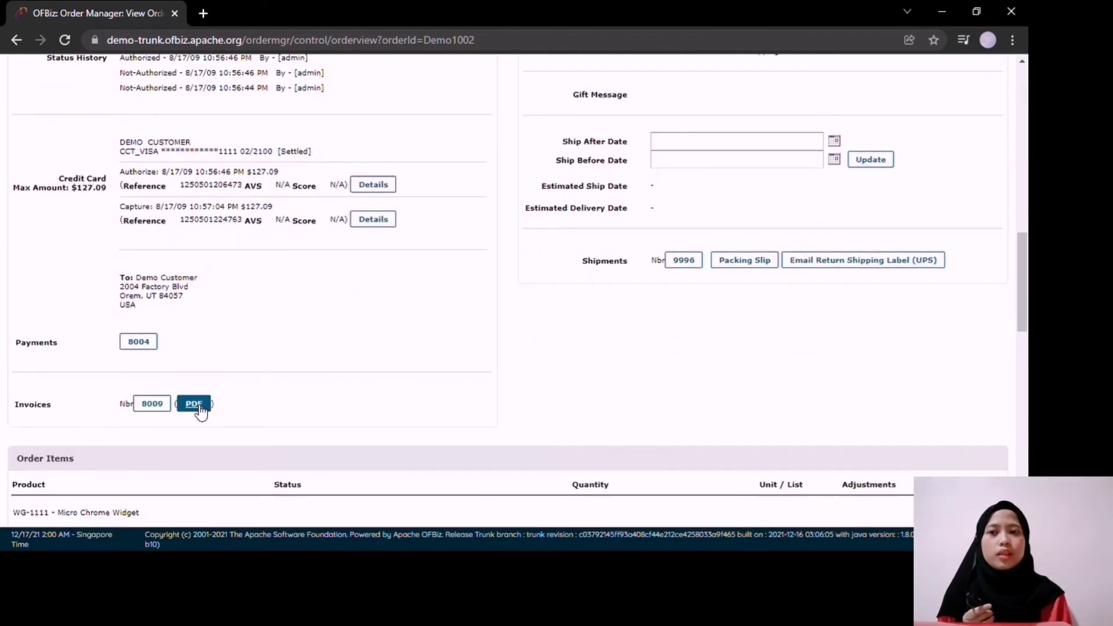
Step: View invoice 8009 as a PDF totalling $127.09, then return to the order page
{"action": "left_click", "coordinate": [194, 403]}
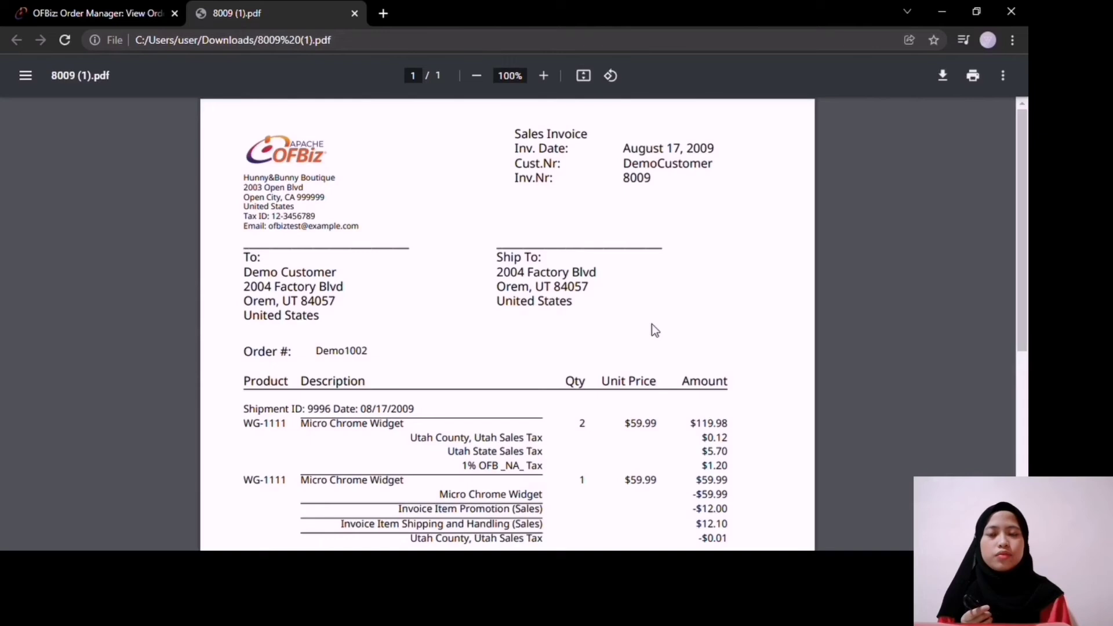
{"action": "scroll", "coordinate": [659, 273], "scroll_direction": "down", "scroll_amount": 4}
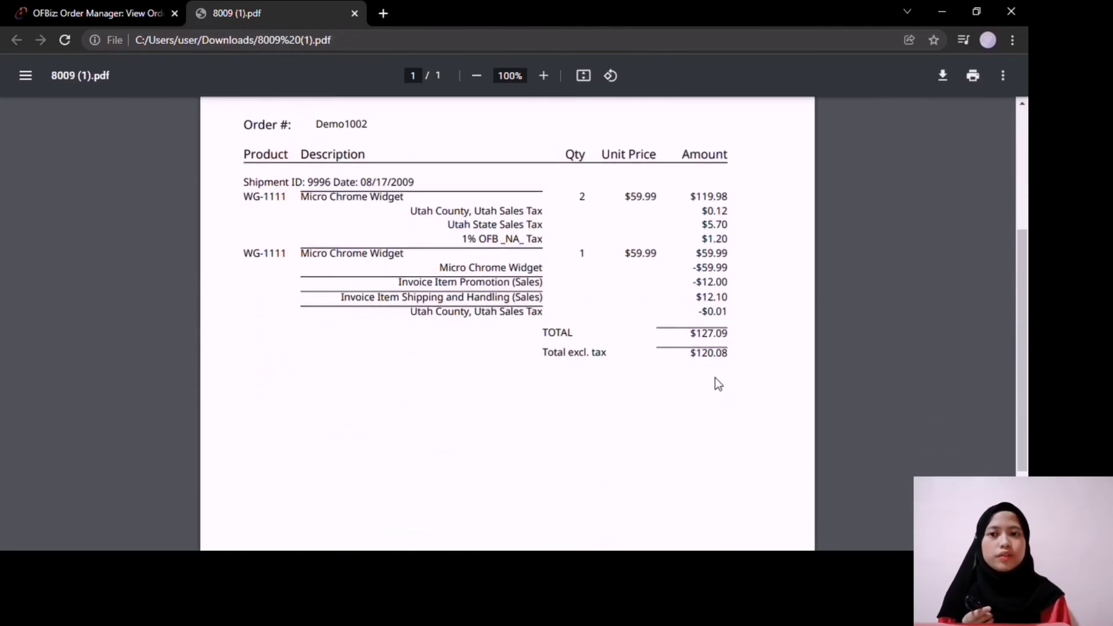
{"action": "scroll", "coordinate": [720, 388], "scroll_direction": "up", "scroll_amount": 4}
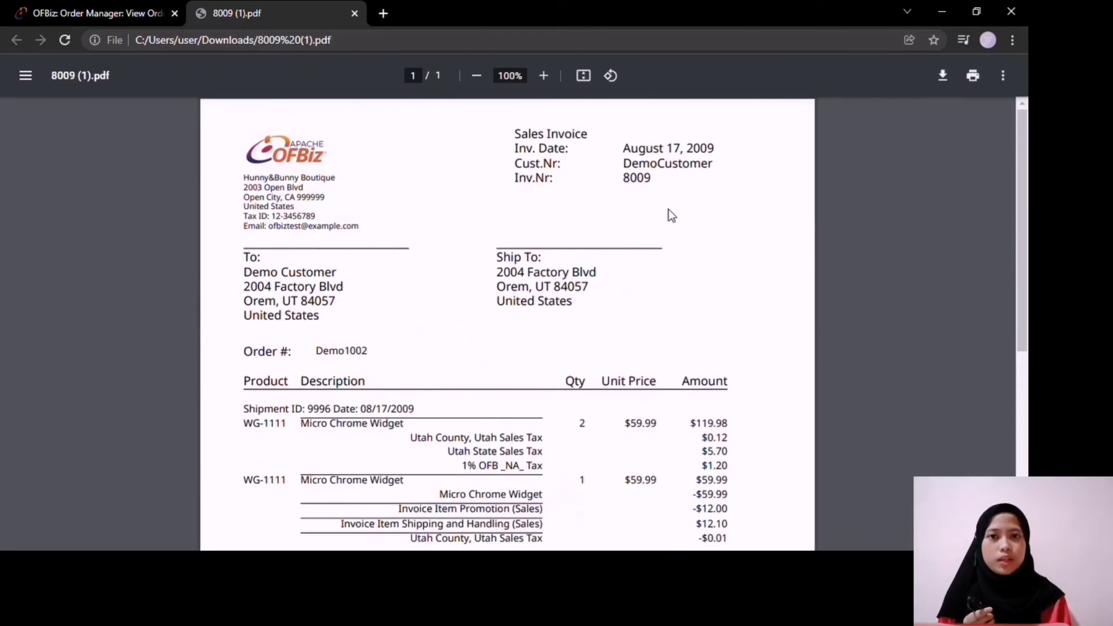
{"action": "left_click", "coordinate": [139, 13]}
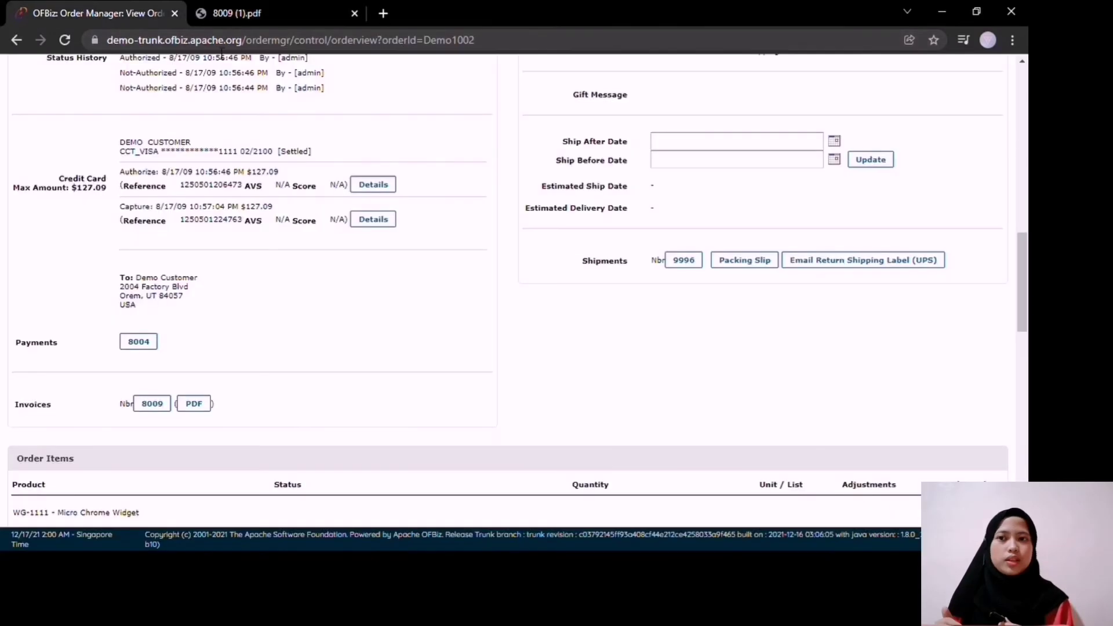
Step: Create a new purchase invoice with Demo Supplier as the From Party
{"action": "scroll", "coordinate": [416, 319], "scroll_direction": "down", "scroll_amount": 4}
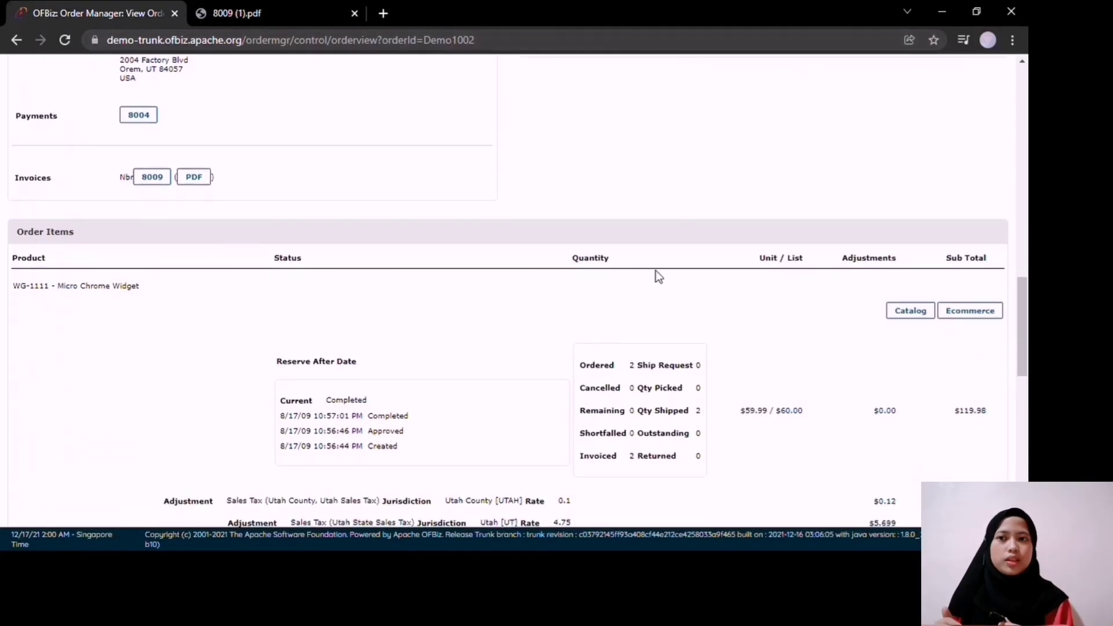
{"action": "scroll", "coordinate": [843, 320], "scroll_direction": "down", "scroll_amount": 1}
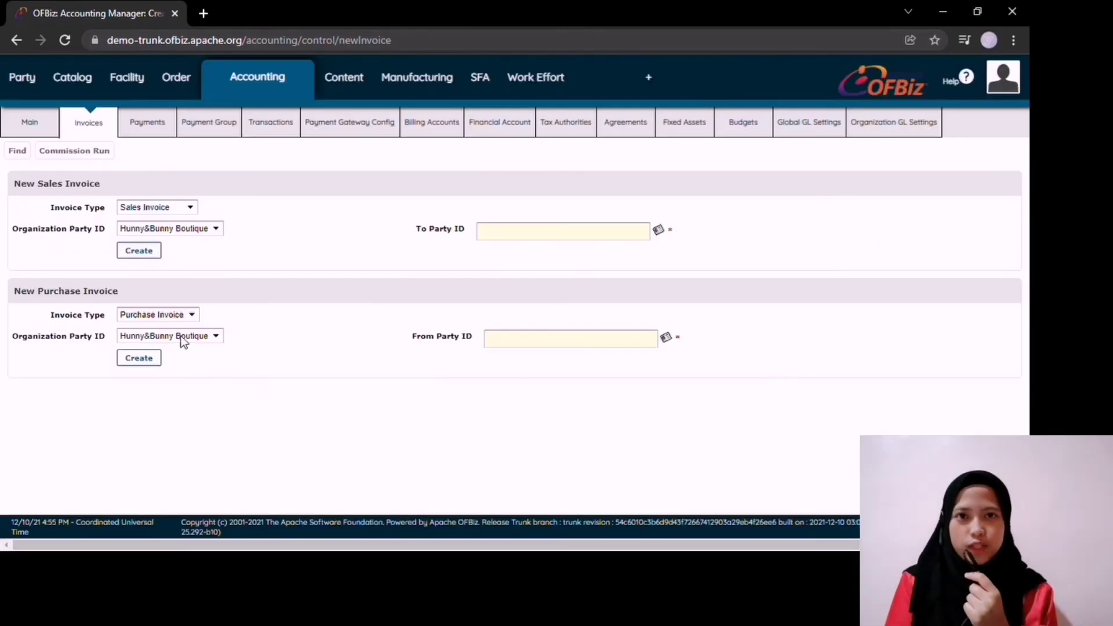
{"action": "left_click", "coordinate": [523, 341]}
{"action": "type", "text": "Demo"}
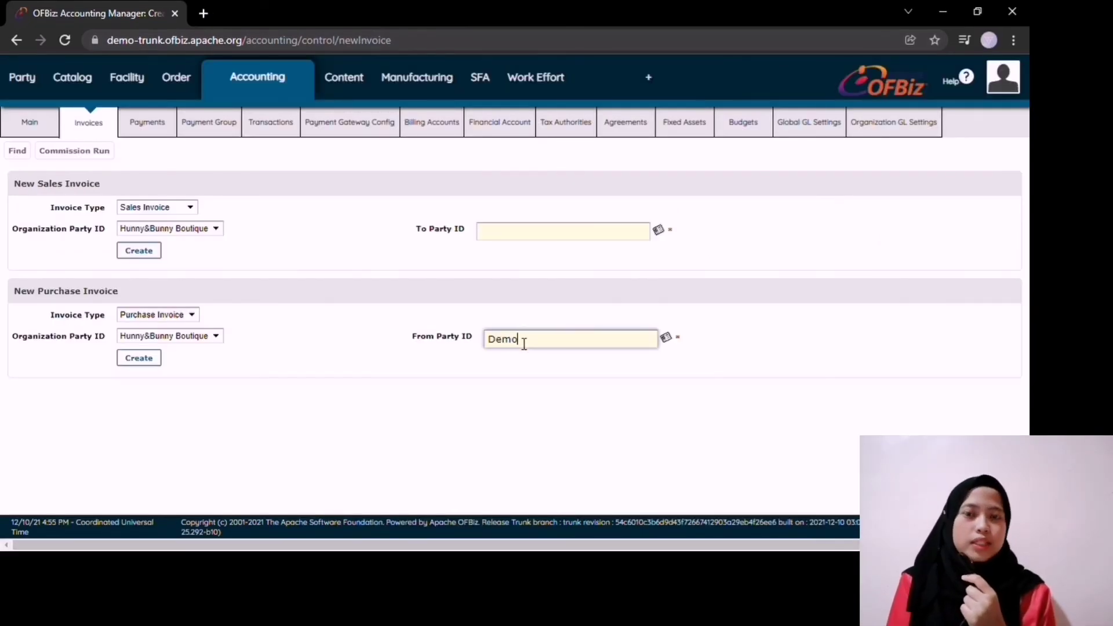
{"action": "type", "text": "Gust"}
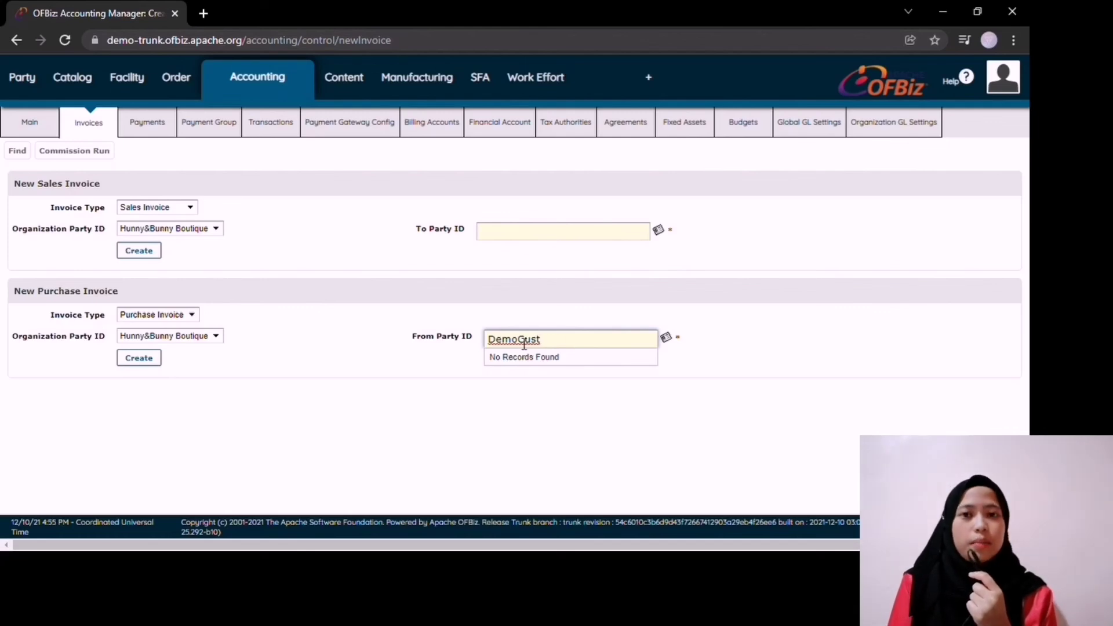
{"action": "key", "text": "BackSpace"}
{"action": "key", "text": "BackSpace"}
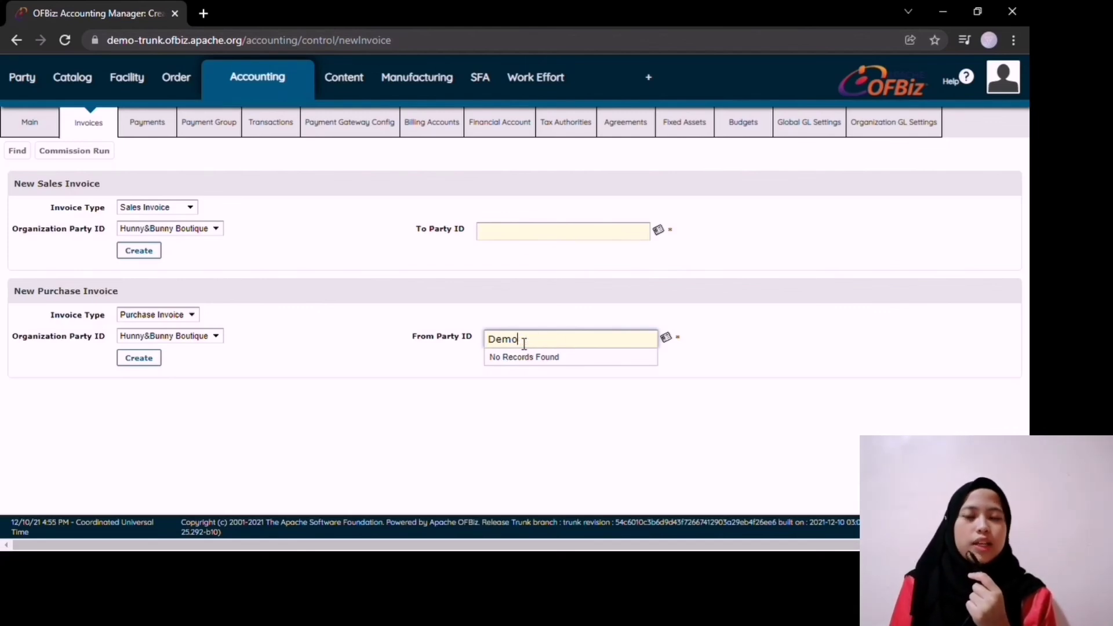
{"action": "key", "text": "BackSpace"}
{"action": "left_click", "coordinate": [537, 357]}
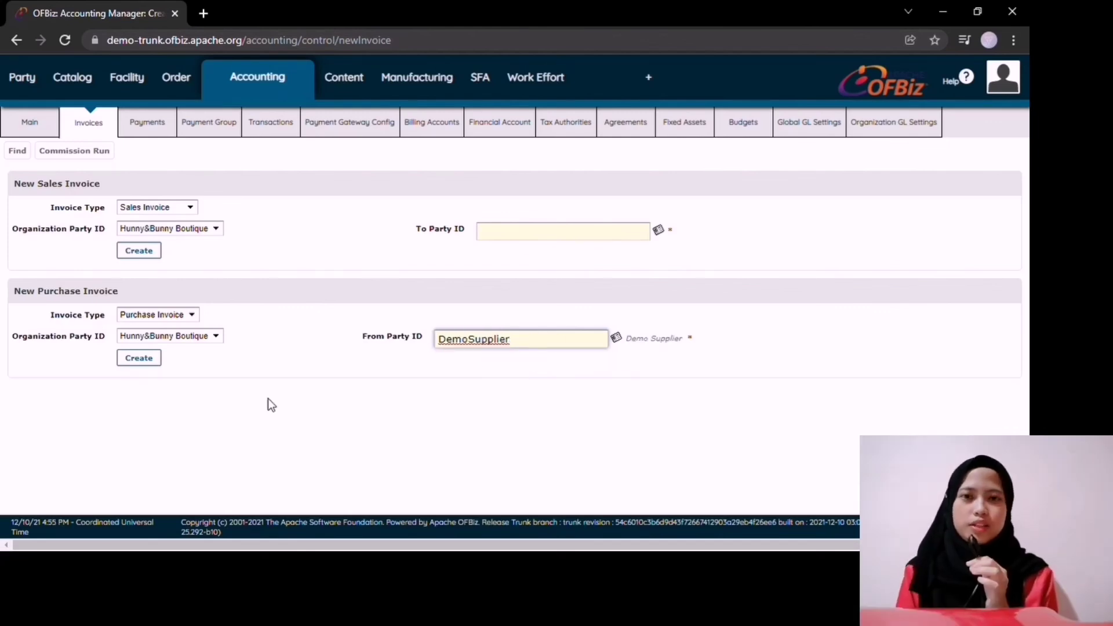
{"action": "left_click", "coordinate": [152, 360]}
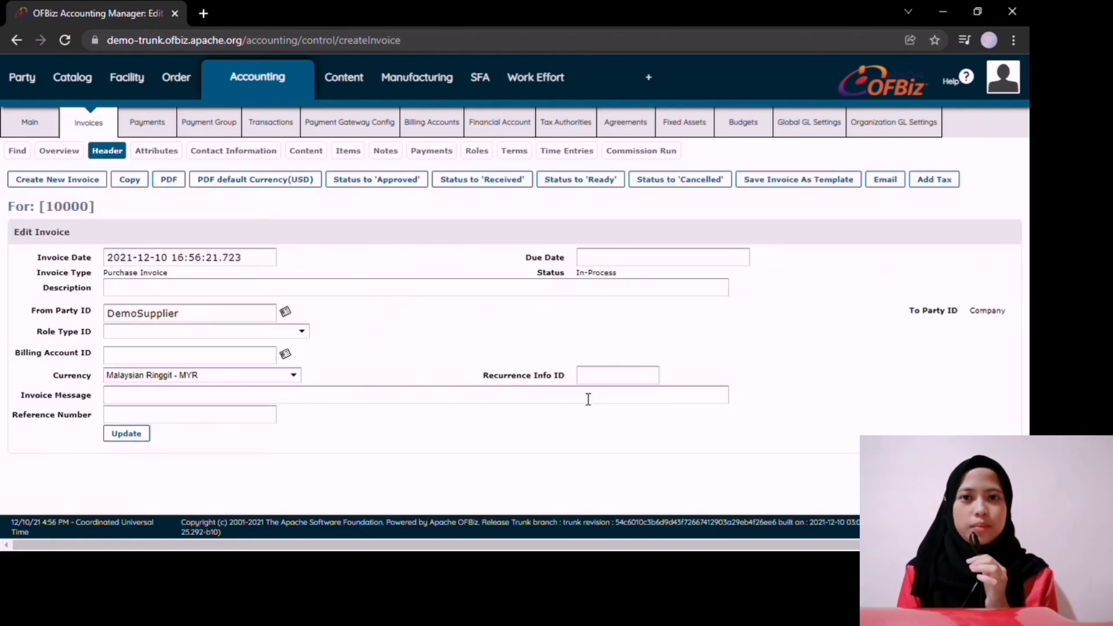